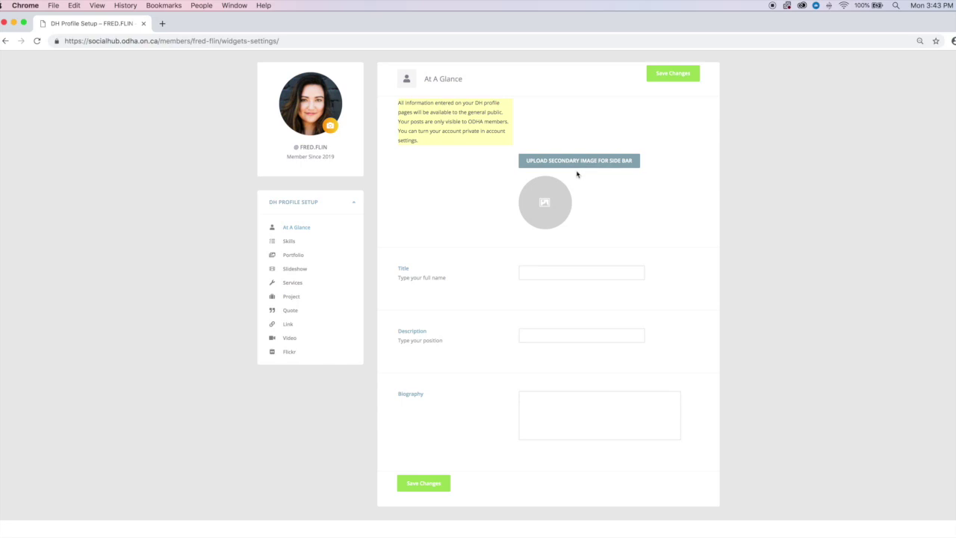
- Upload pexels-photo-SH Sample profile B&W.jpg as the secondary side-bar image
{"action": "left_click", "coordinate": [573, 162]}
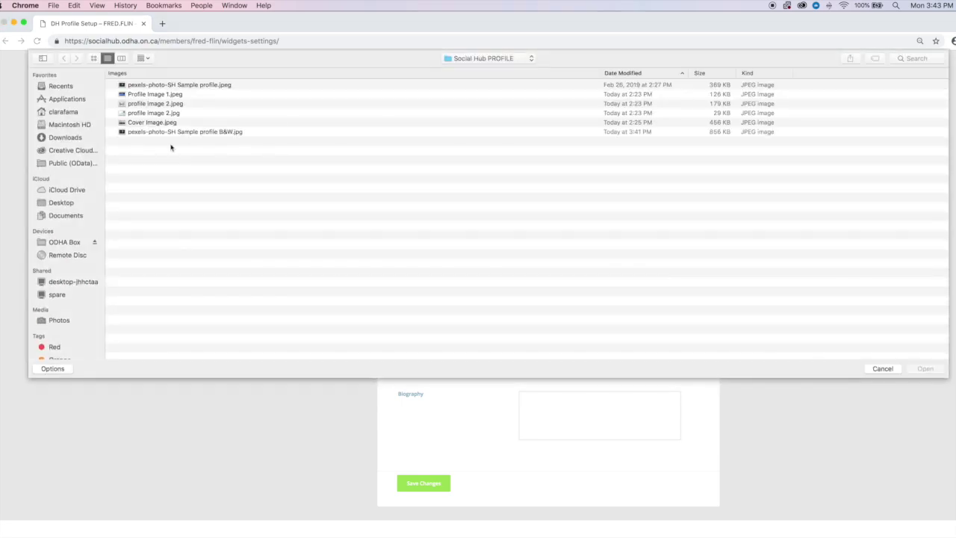
{"action": "left_click", "coordinate": [211, 132]}
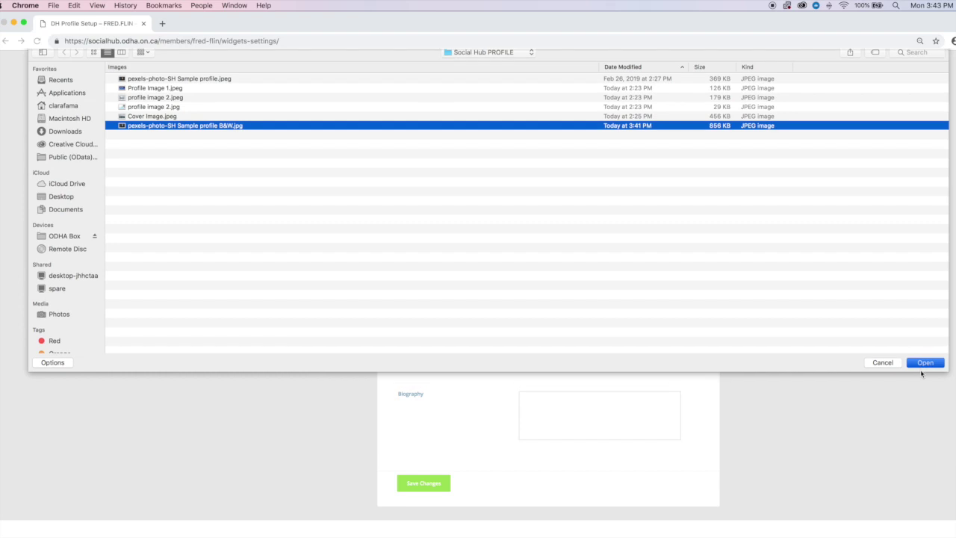
{"action": "left_click", "coordinate": [922, 371]}
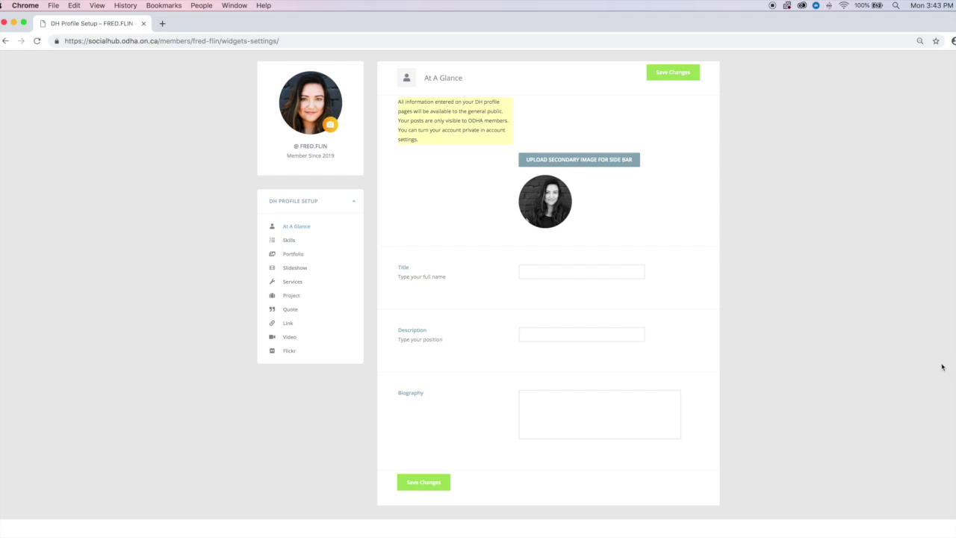
{"action": "scroll", "coordinate": [556, 271], "scroll_direction": "down", "scroll_amount": 1}
- Enter the full name in Title and set the position to Dental Hygienist
{"action": "left_click", "coordinate": [556, 269]}
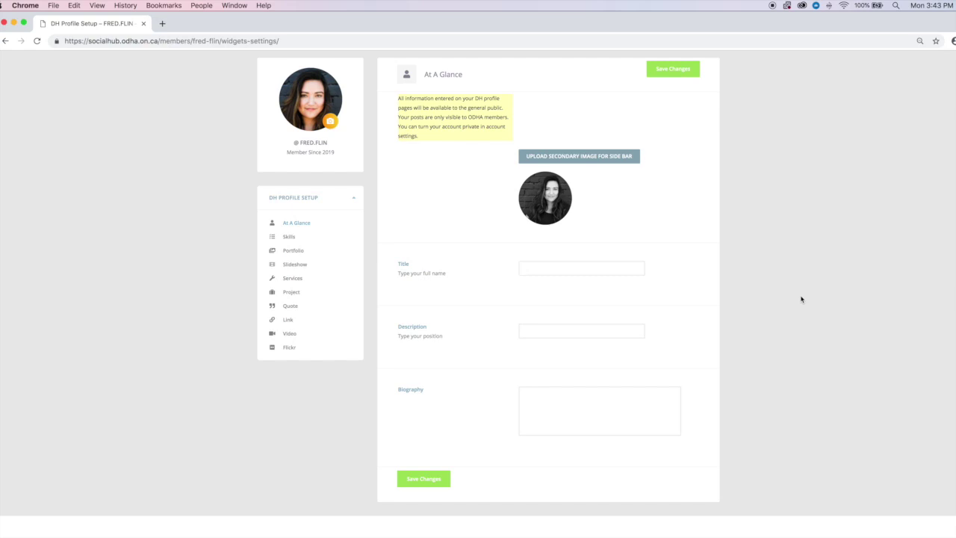
{"action": "left_click", "coordinate": [602, 330]}
{"action": "left_click", "coordinate": [610, 326]}
{"action": "left_click", "coordinate": [572, 357]}
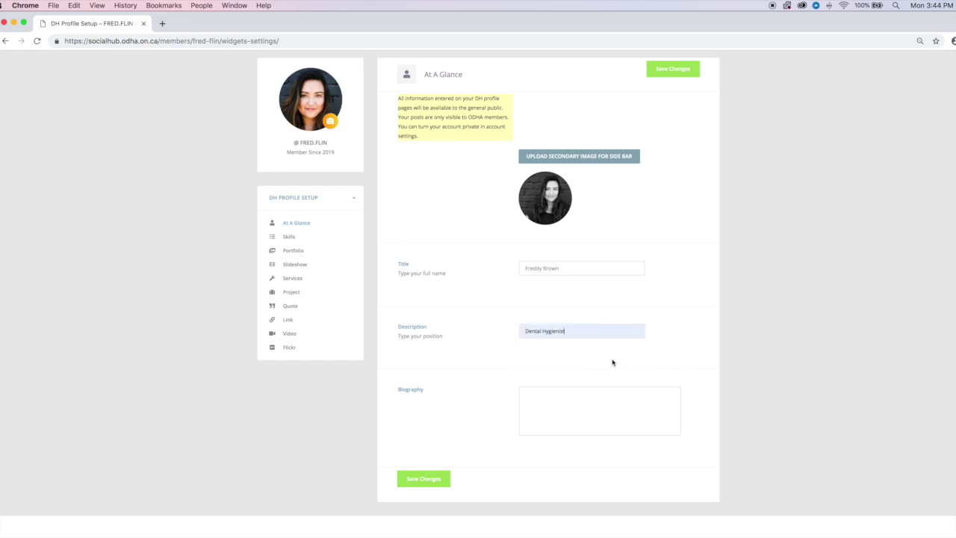
- Write a dental-hygienist biography and save the At A Glance details
{"action": "left_click", "coordinate": [542, 396]}
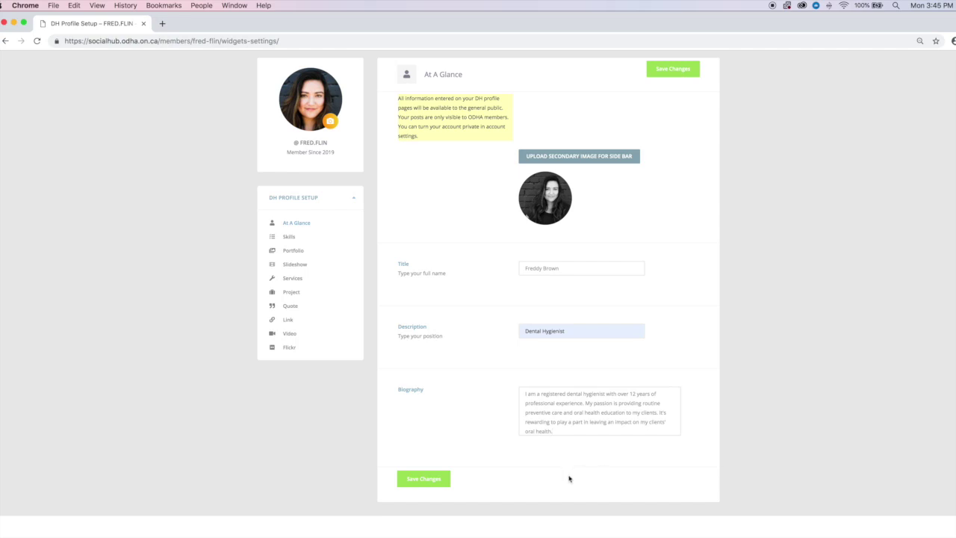
{"action": "left_click", "coordinate": [432, 480]}
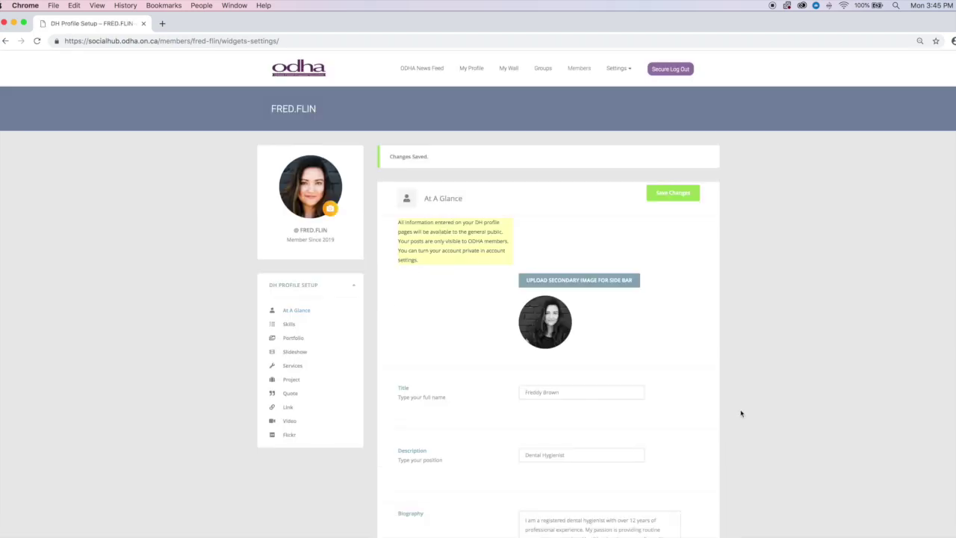
{"action": "scroll", "coordinate": [741, 413], "scroll_direction": "down", "scroll_amount": 5}
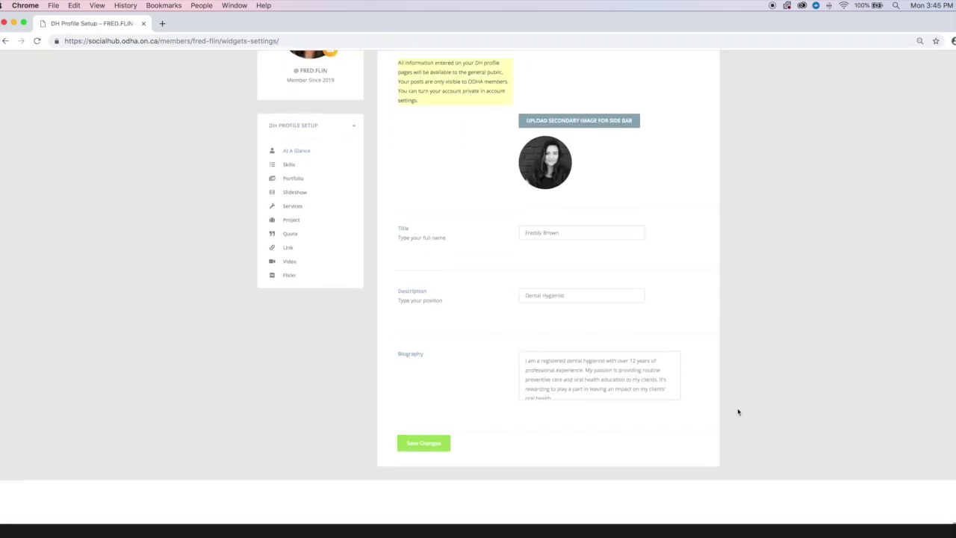
{"action": "scroll", "coordinate": [737, 411], "scroll_direction": "up", "scroll_amount": 3}
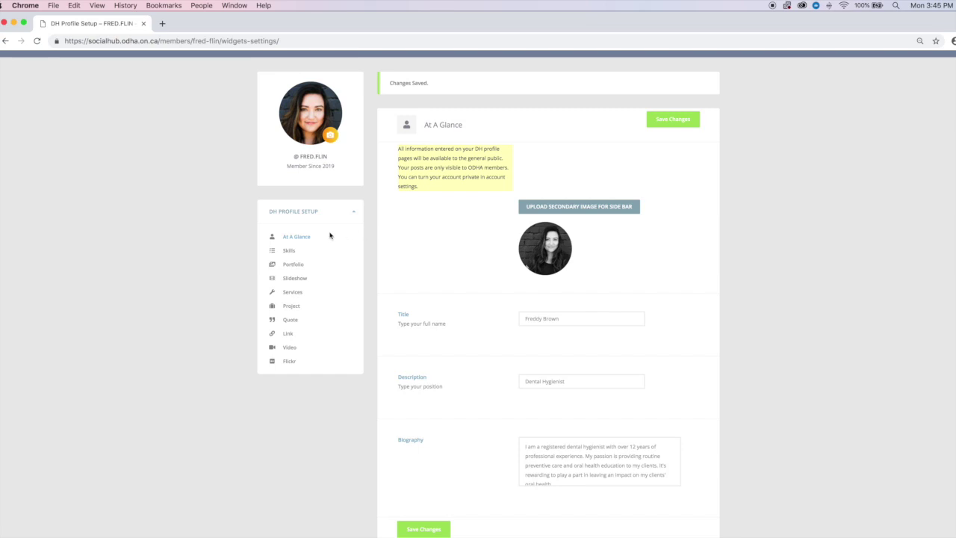
- Add a Typing skill at 100 percent with a purple bar, plus a blank second skill entry
{"action": "left_click", "coordinate": [292, 251]}
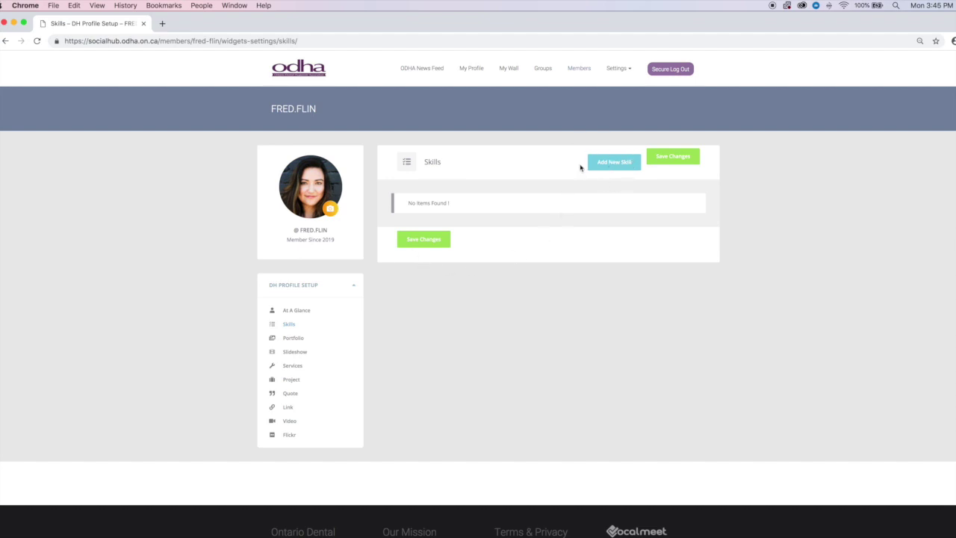
{"action": "left_click", "coordinate": [614, 163]}
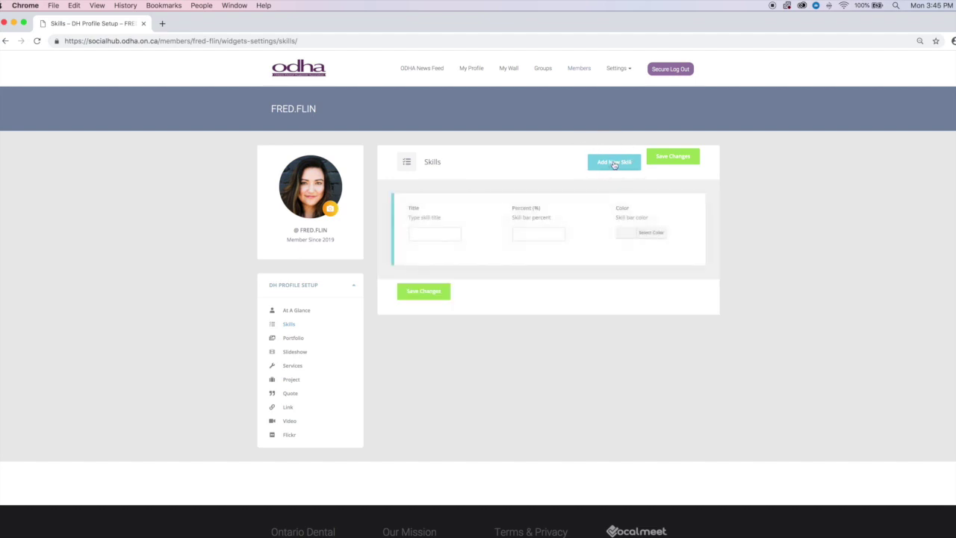
{"action": "left_click", "coordinate": [434, 232]}
{"action": "type", "text": "Typing"}
{"action": "key", "text": "Tab"}
{"action": "left_click", "coordinate": [631, 232]}
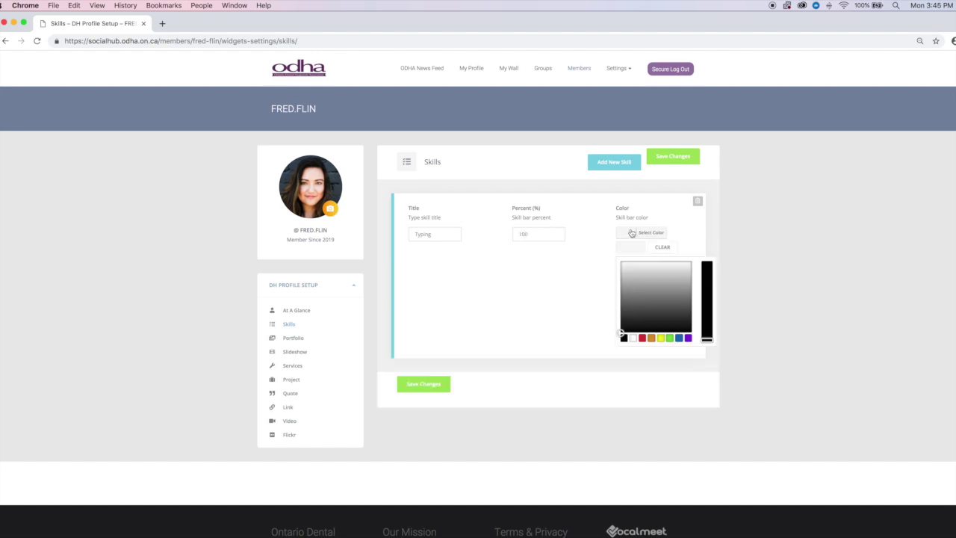
{"action": "left_click", "coordinate": [687, 338]}
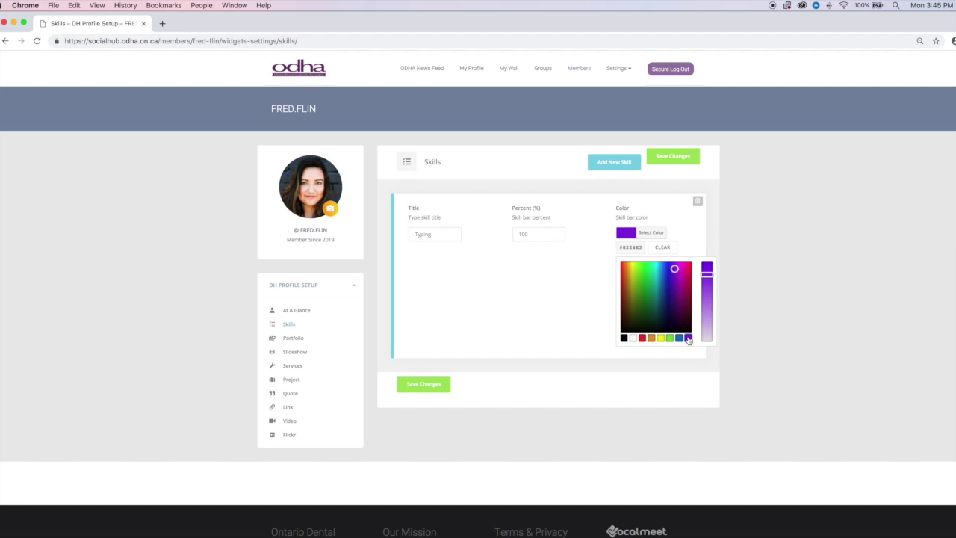
{"action": "left_click", "coordinate": [531, 307]}
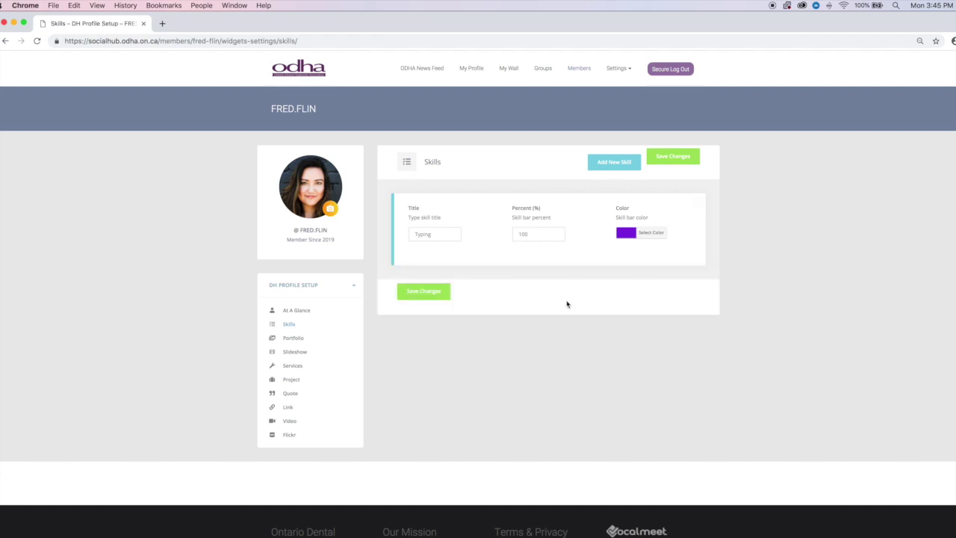
{"action": "left_click", "coordinate": [618, 166]}
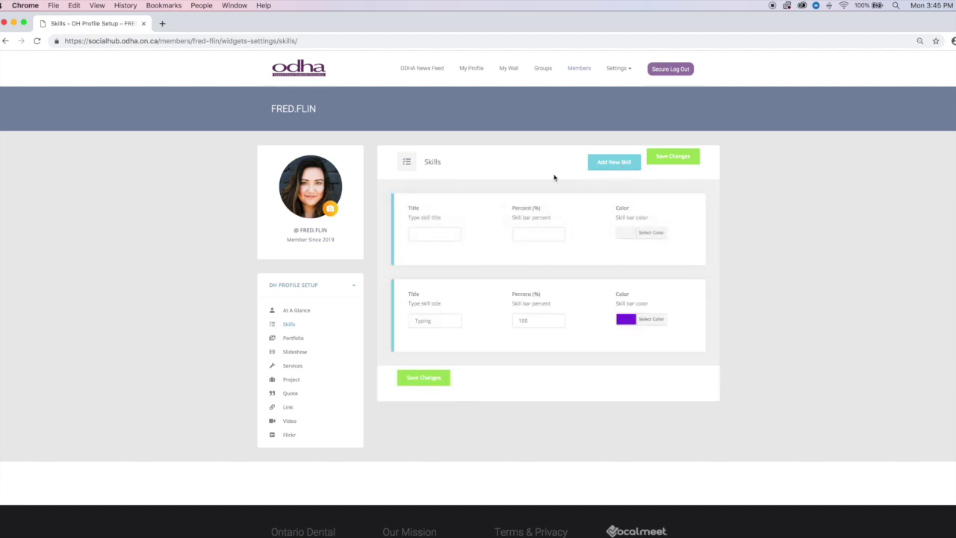
- Fill the new skill as Dental Anxiety at 65 percent with a yellow bar
{"action": "left_click", "coordinate": [432, 236]}
{"action": "type", "text": "Da"}
{"action": "left_click", "coordinate": [646, 237]}
{"action": "left_click", "coordinate": [660, 338]}
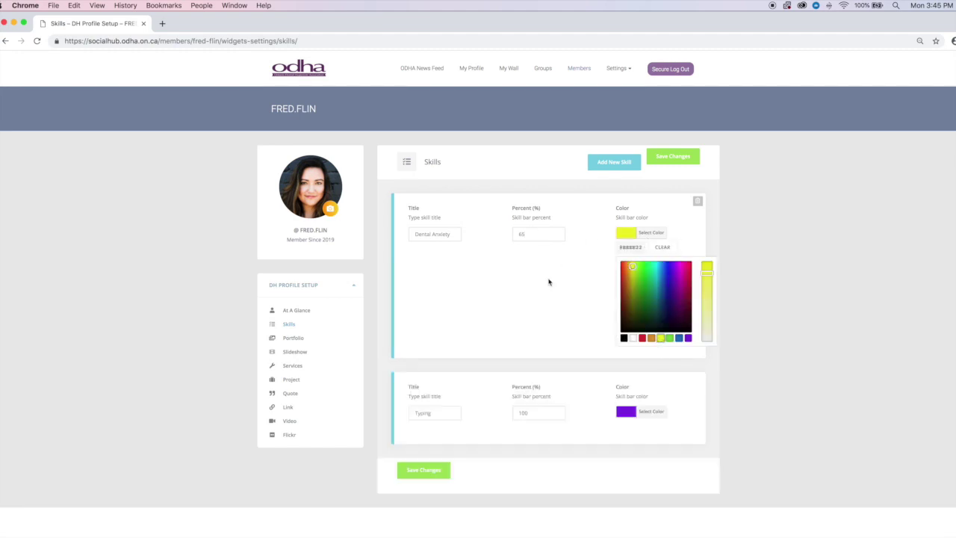
{"action": "left_click", "coordinate": [740, 242]}
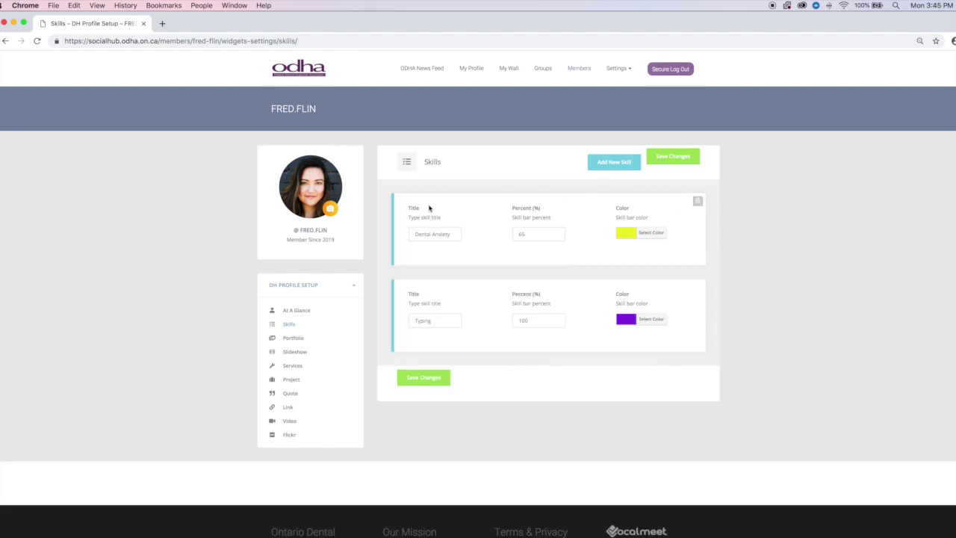
- Add a third skill, General Practice at 65 percent, with a magenta bar
{"action": "left_click", "coordinate": [612, 164]}
{"action": "left_click", "coordinate": [433, 236]}
{"action": "type", "text": "General Practice"}
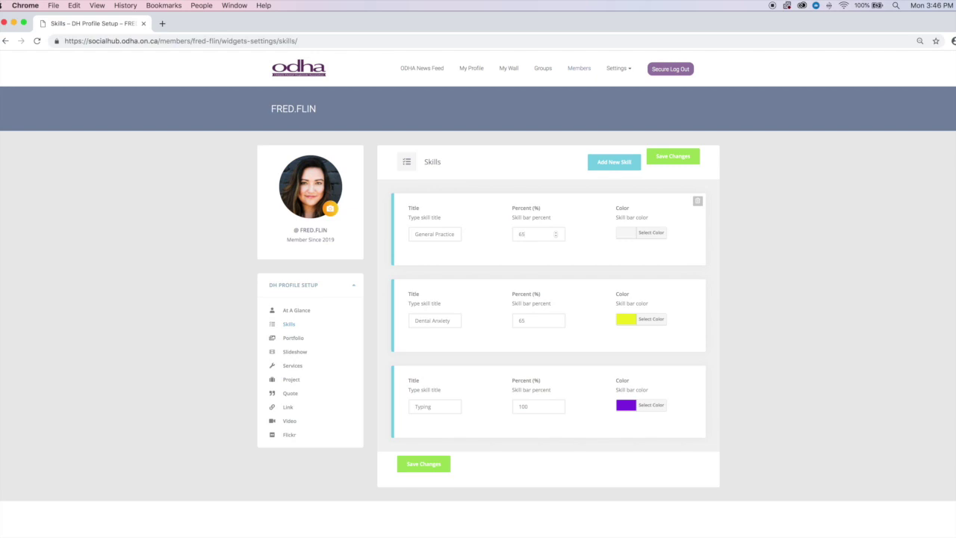
{"action": "left_click", "coordinate": [629, 236]}
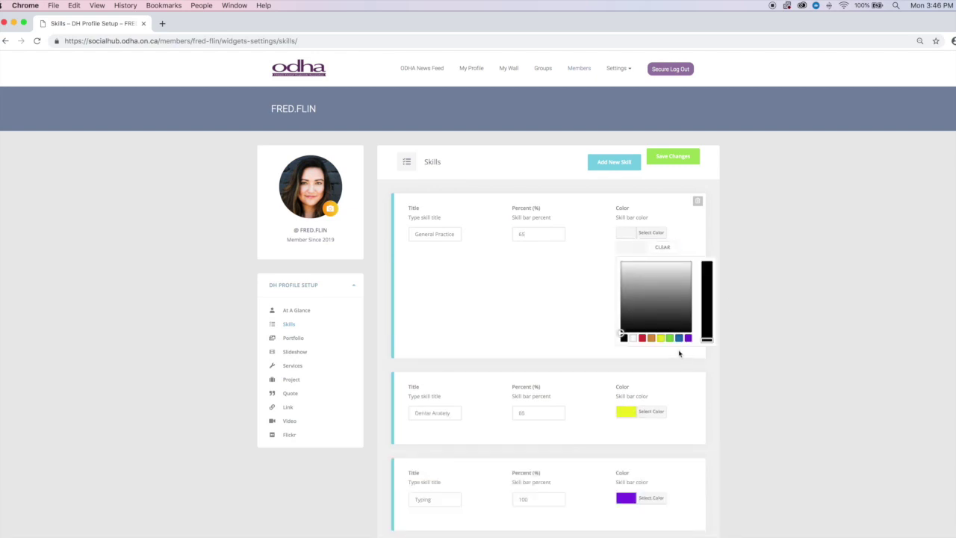
{"action": "left_click", "coordinate": [641, 338]}
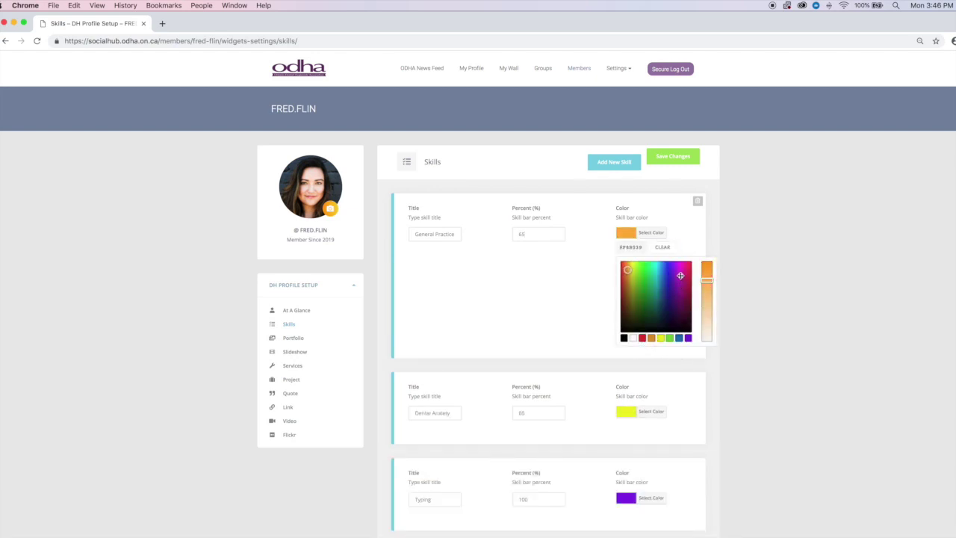
{"action": "mouse_move", "coordinate": [670, 291]}
{"action": "left_mouse_down"}
{"action": "mouse_move", "coordinate": [632, 266]}
{"action": "mouse_move", "coordinate": [680, 275]}
{"action": "left_mouse_up"}
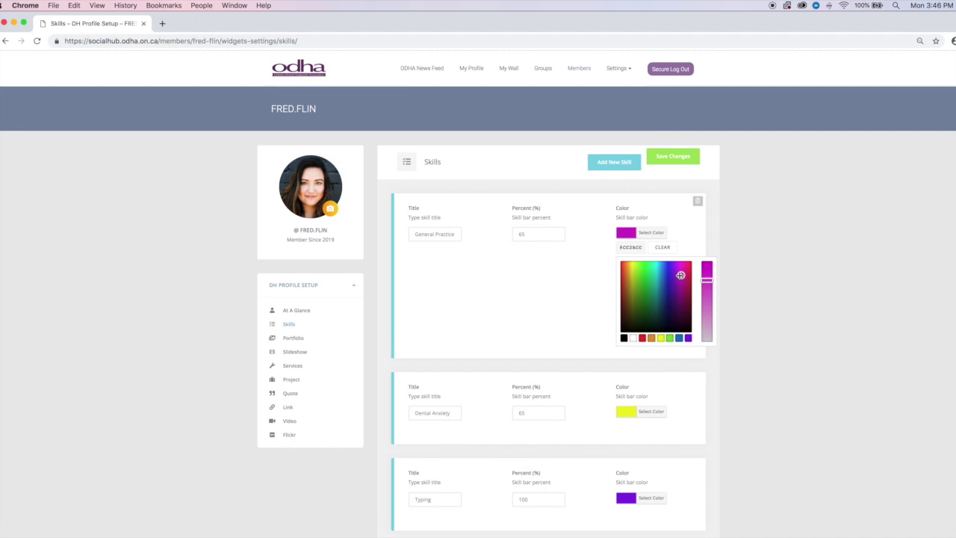
{"action": "left_click", "coordinate": [755, 258]}
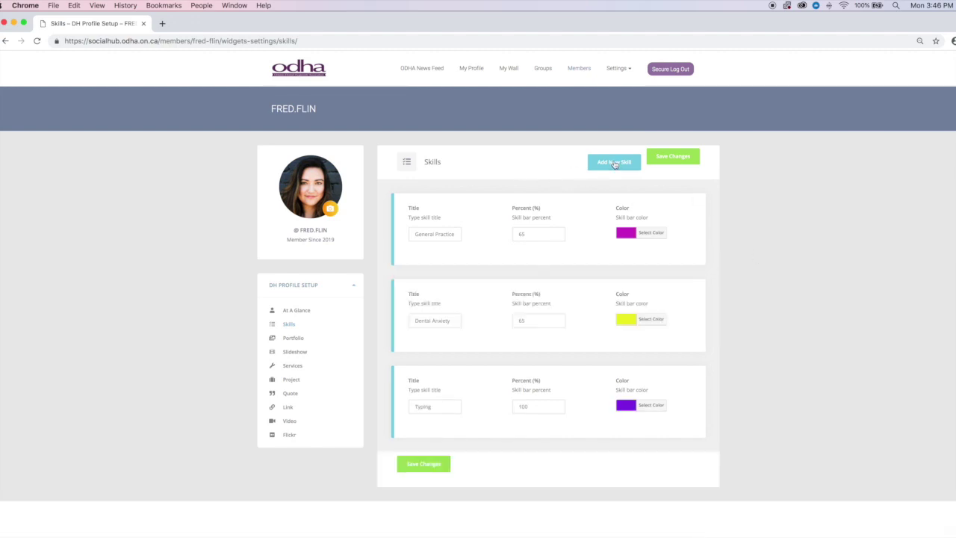
- Add a fourth skill, Pediatrics at 20 percent, and colour its bar teal
{"action": "left_click", "coordinate": [603, 164]}
{"action": "left_click", "coordinate": [438, 233]}
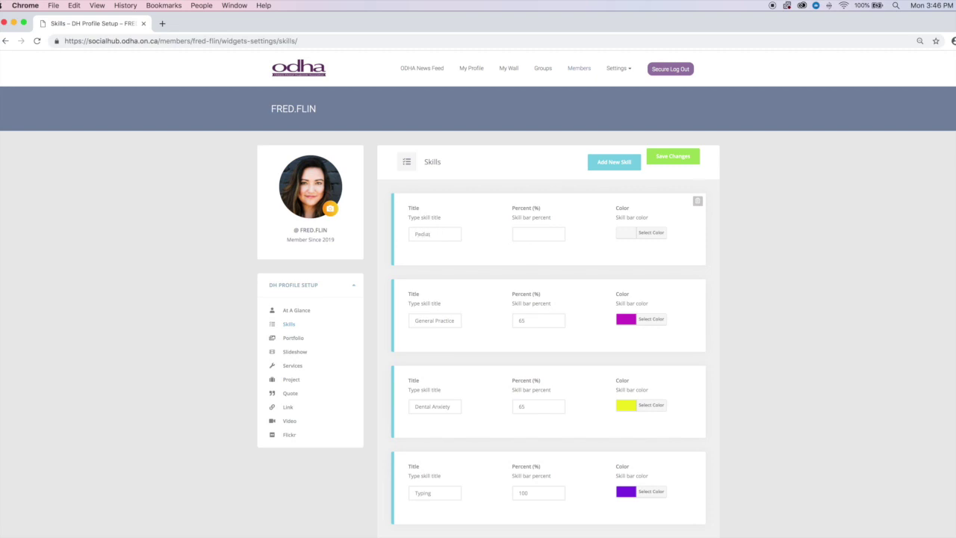
{"action": "type", "text": "Pediatrics"}
{"action": "left_click", "coordinate": [650, 233]}
{"action": "left_click", "coordinate": [679, 339]}
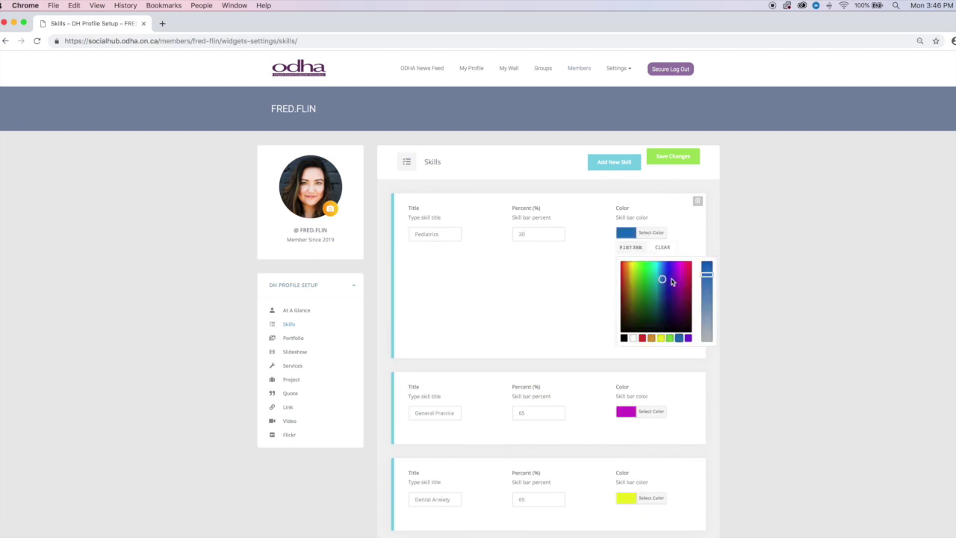
{"action": "left_click", "coordinate": [658, 278]}
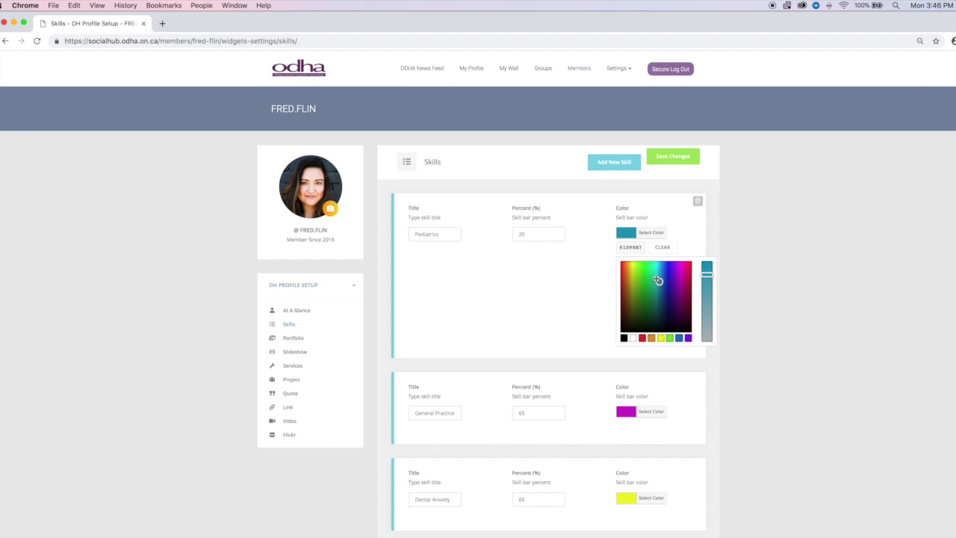
{"action": "left_click", "coordinate": [738, 228]}
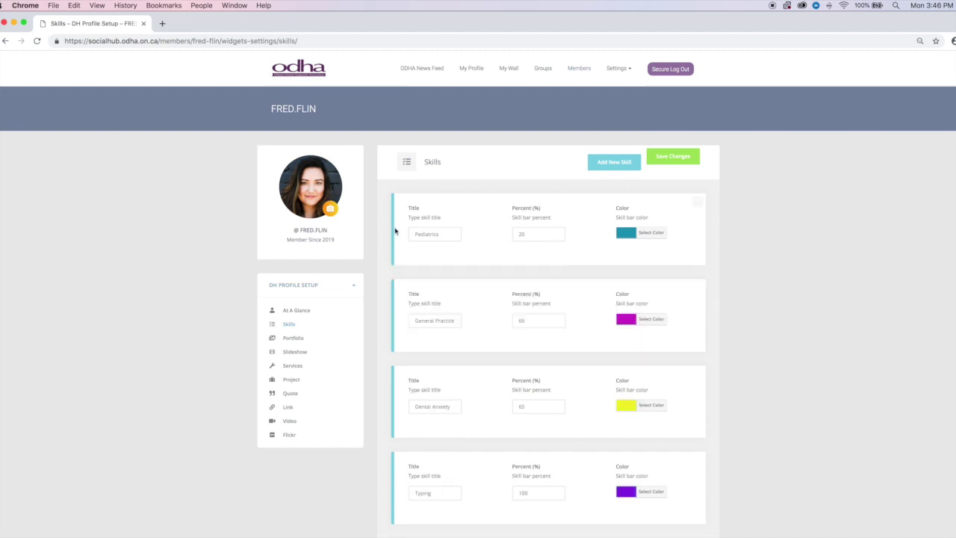
{"action": "scroll", "coordinate": [749, 262], "scroll_direction": "down", "scroll_amount": 2}
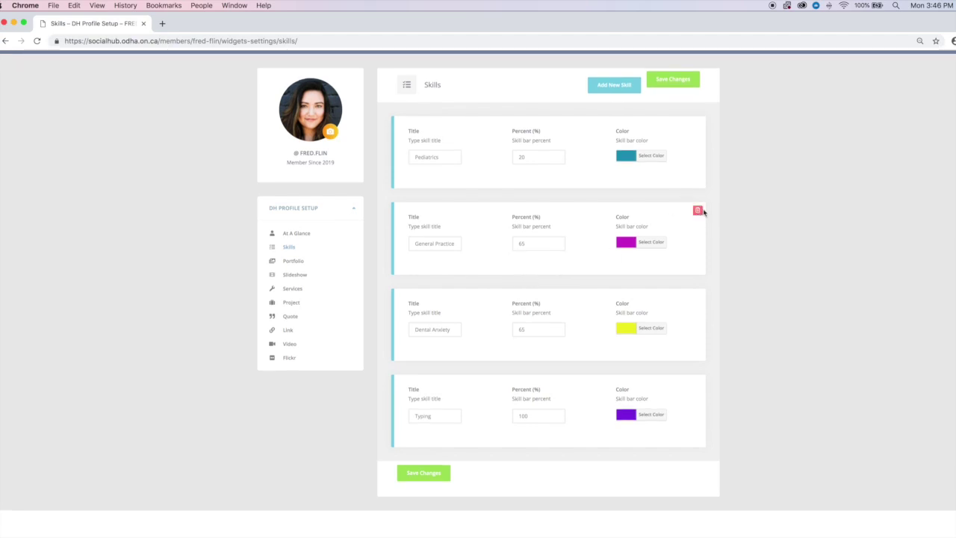
{"action": "scroll", "coordinate": [567, 305], "scroll_direction": "down", "scroll_amount": 1}
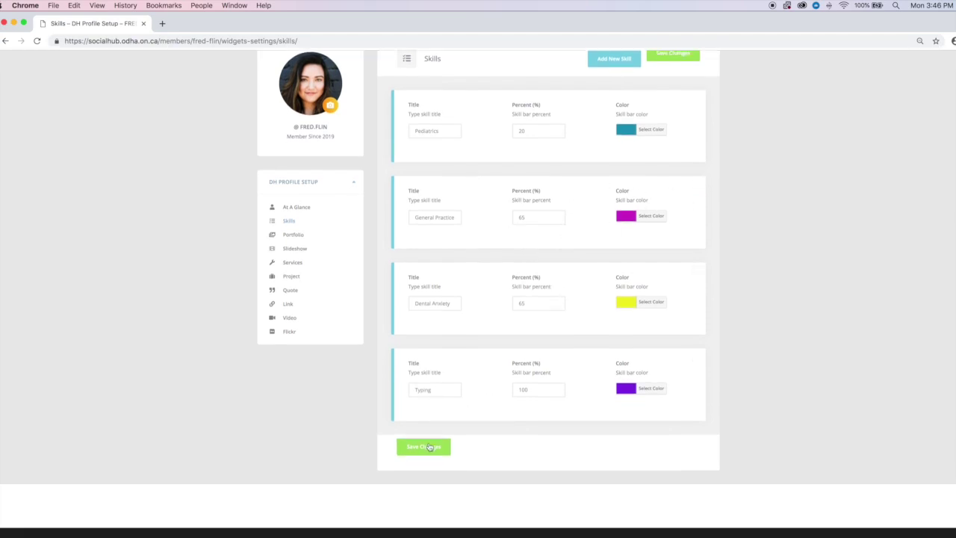
{"action": "scroll", "coordinate": [419, 450], "scroll_direction": "down", "scroll_amount": 1}
- Save the four skills and go to the empty Portfolio settings page
{"action": "left_click", "coordinate": [430, 444]}
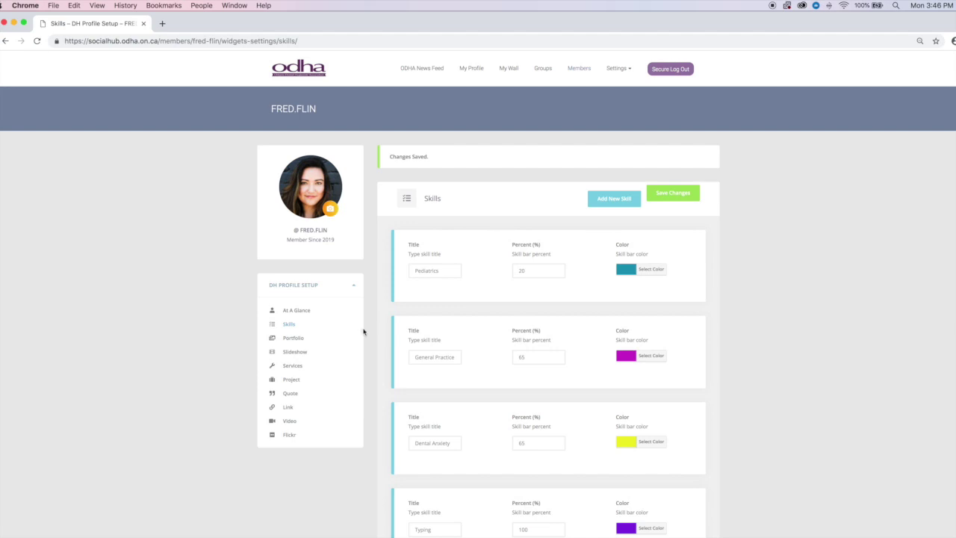
{"action": "left_click", "coordinate": [298, 339]}
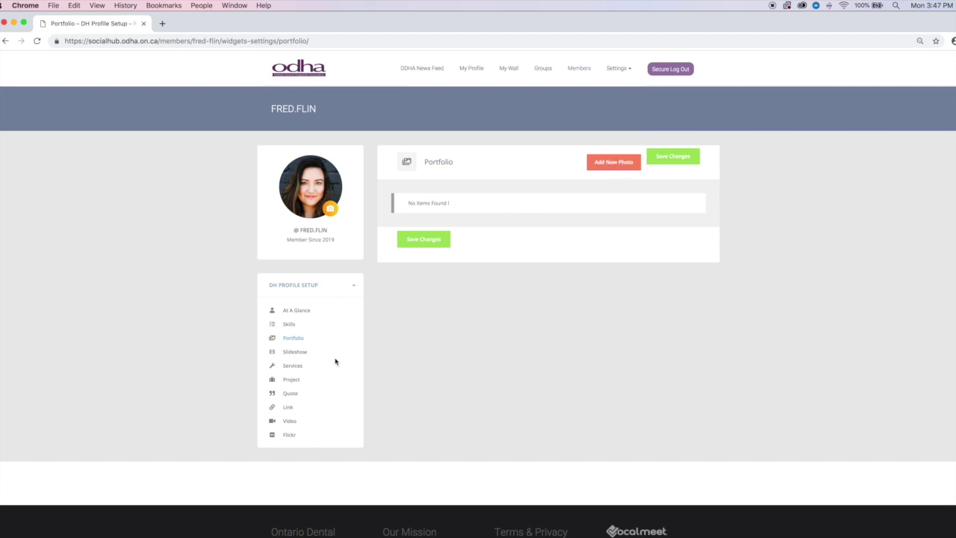
- Go to the Slideshow page from the DH Profile Setup sidebar
{"action": "left_click", "coordinate": [297, 352]}
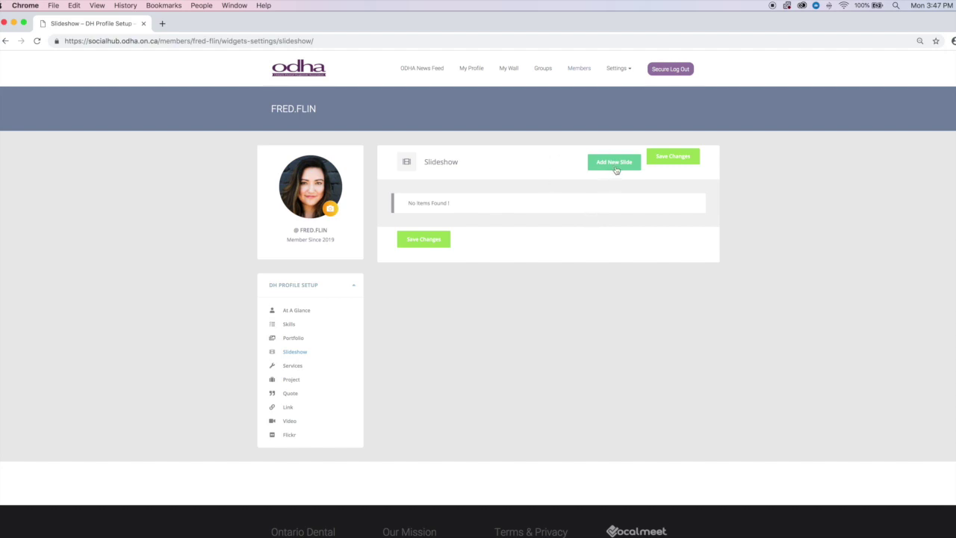
- Add a first slide using the toothbrush photo Profile Image 1.jpeg
{"action": "left_click", "coordinate": [614, 162]}
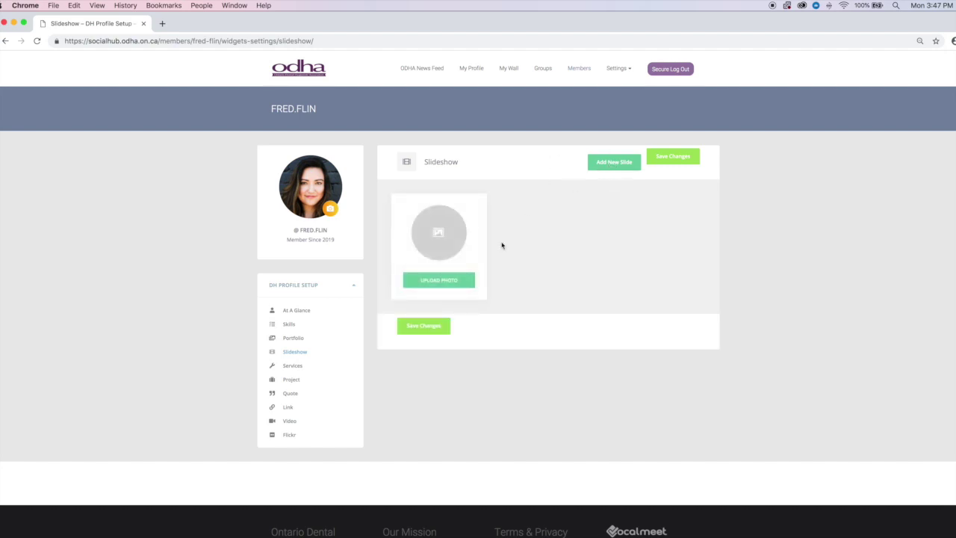
{"action": "left_click", "coordinate": [452, 282]}
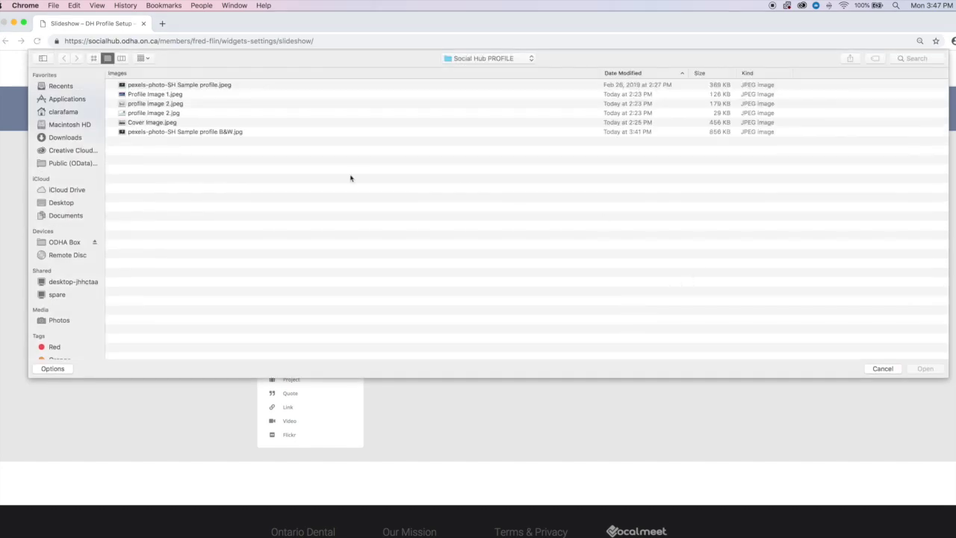
{"action": "left_click", "coordinate": [163, 96]}
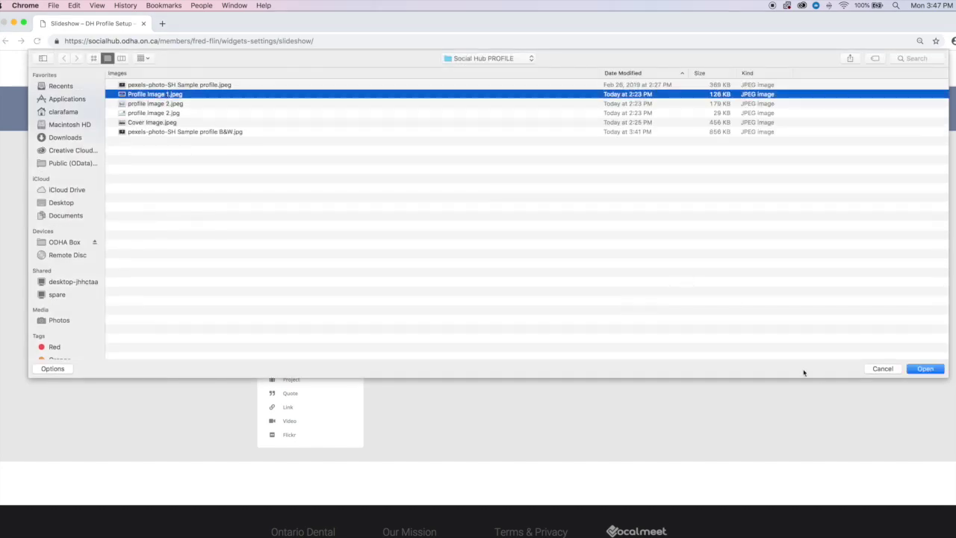
{"action": "left_click", "coordinate": [930, 369]}
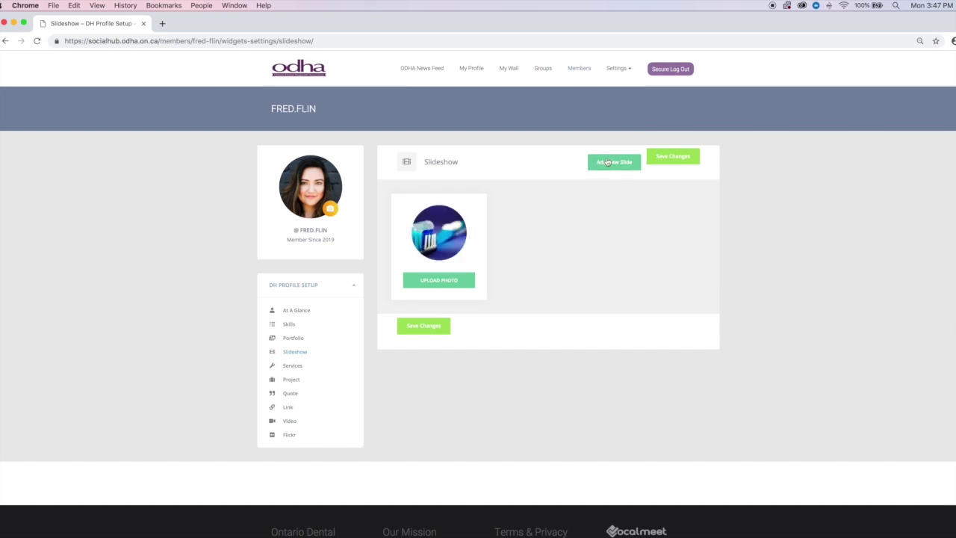
- Add a second slide with the dental chair photo profile image 2.jpeg and save the slideshow
{"action": "left_click", "coordinate": [608, 163]}
{"action": "left_click", "coordinate": [438, 284]}
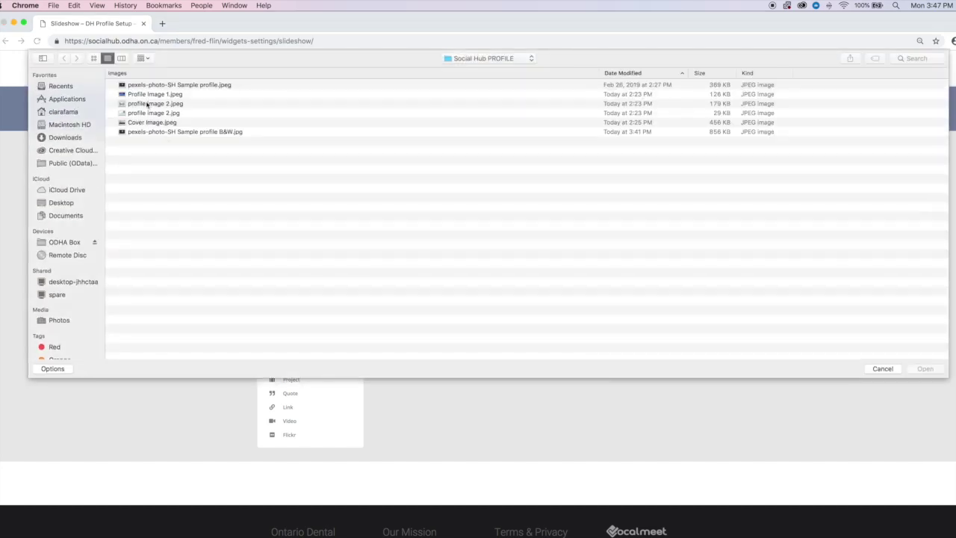
{"action": "left_click", "coordinate": [148, 104]}
{"action": "left_click", "coordinate": [926, 368]}
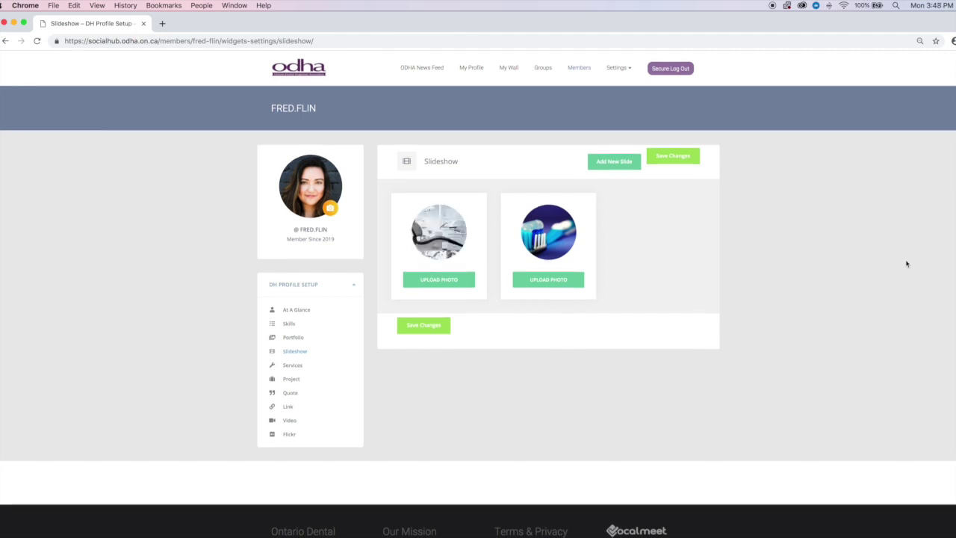
{"action": "left_click", "coordinate": [420, 332]}
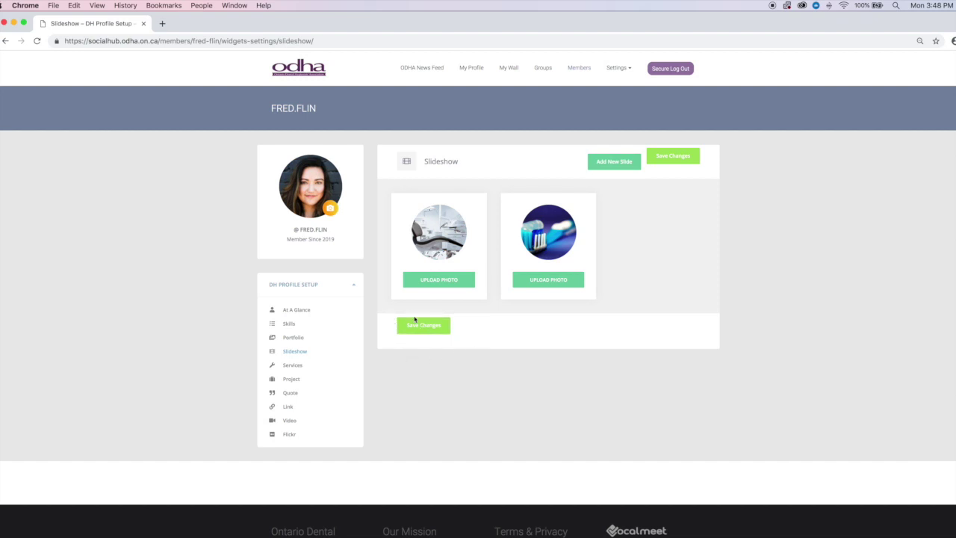
{"action": "left_click", "coordinate": [426, 331]}
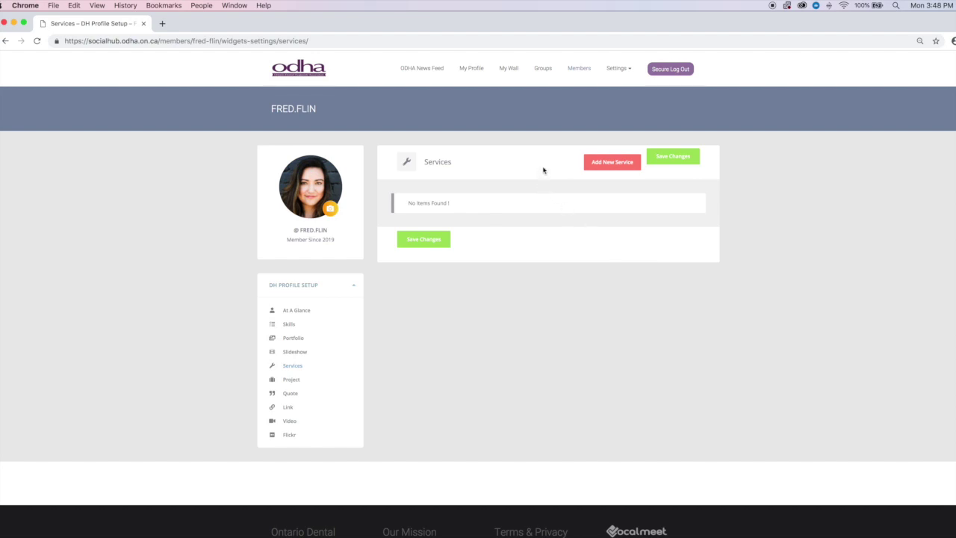
- Add a 'Public Awareness' service with a megaphone icon and a public awareness and education description
{"action": "left_click", "coordinate": [611, 165]}
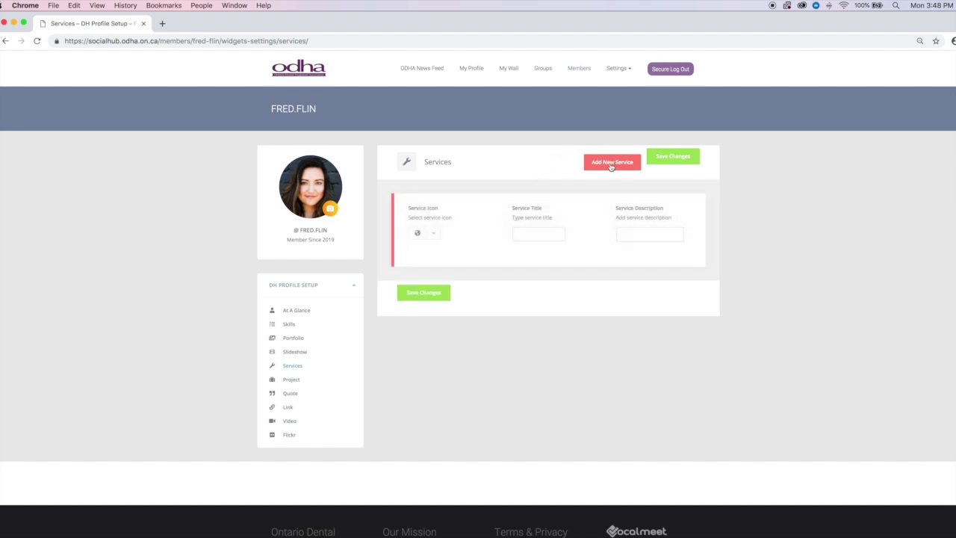
{"action": "left_click", "coordinate": [432, 236]}
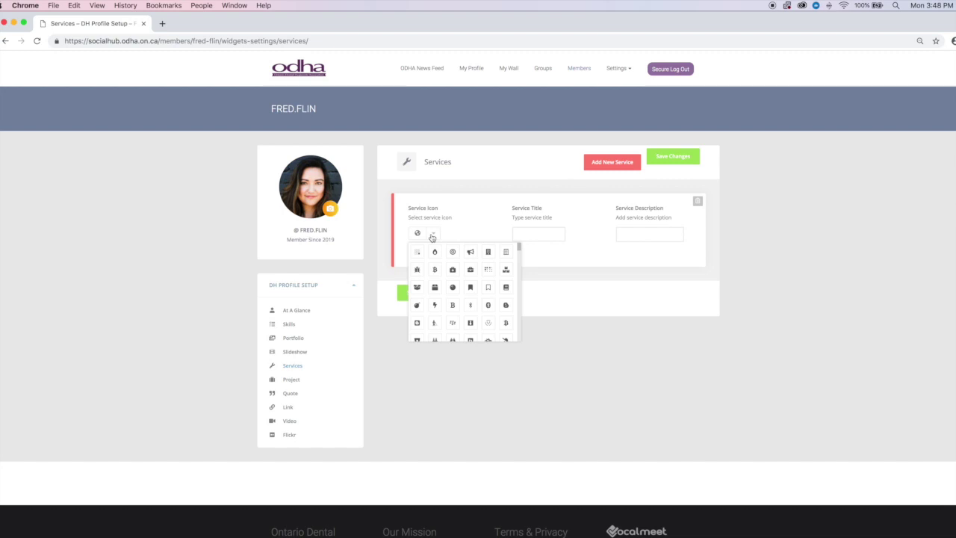
{"action": "left_click", "coordinate": [471, 253]}
{"action": "left_click", "coordinate": [536, 235]}
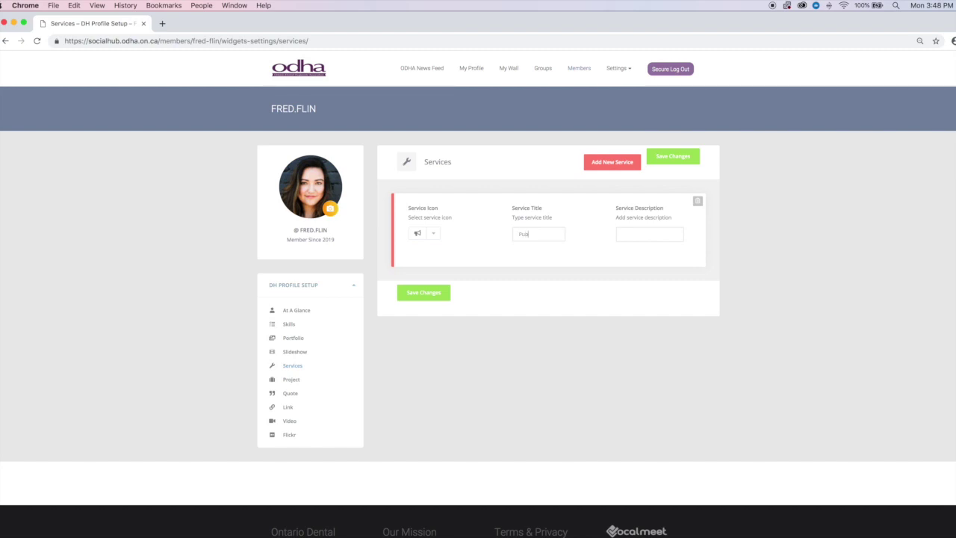
{"action": "type", "text": "Public Awareness"}
{"action": "left_click", "coordinate": [633, 234]}
{"action": "type", "text": "Public awareness and ed"}
{"action": "left_click", "coordinate": [619, 164]}
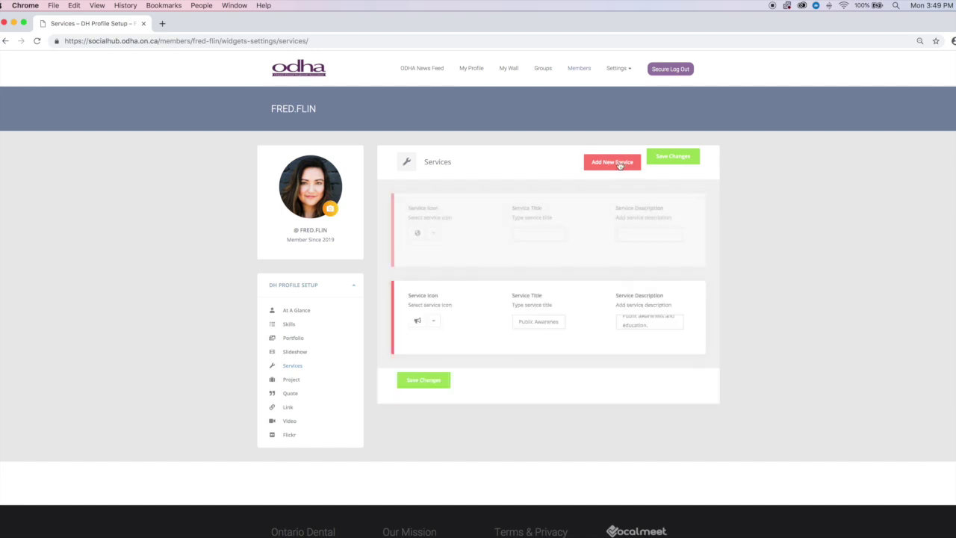
- Set up the Pediatrics service with a group icon, save both services, then go to Project settings
{"action": "left_click", "coordinate": [438, 234]}
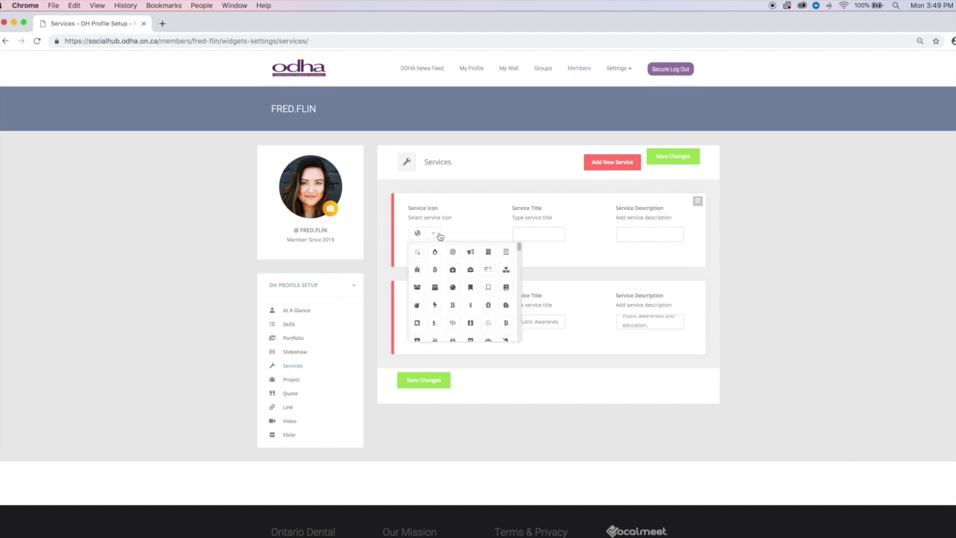
{"action": "scroll", "coordinate": [493, 305], "scroll_direction": "down", "scroll_amount": 4}
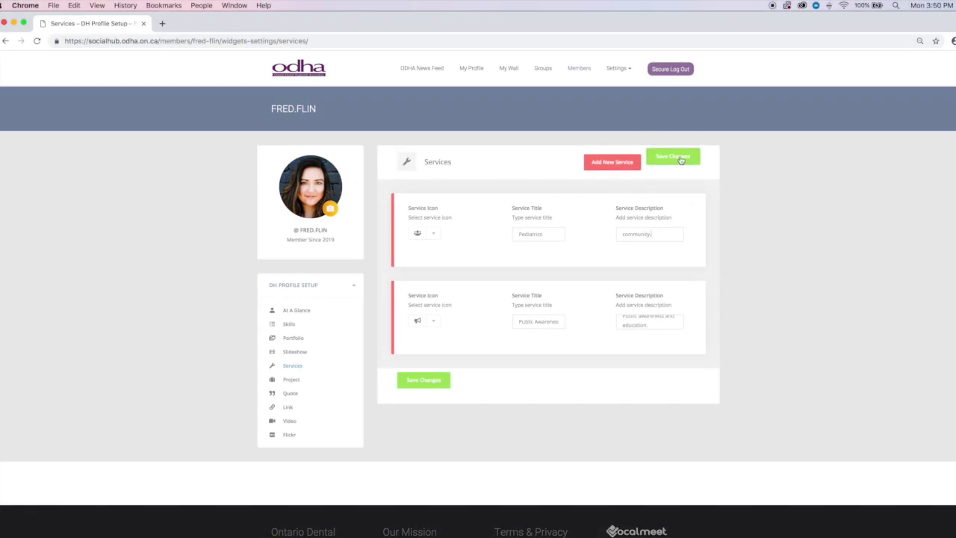
{"action": "left_click", "coordinate": [682, 158]}
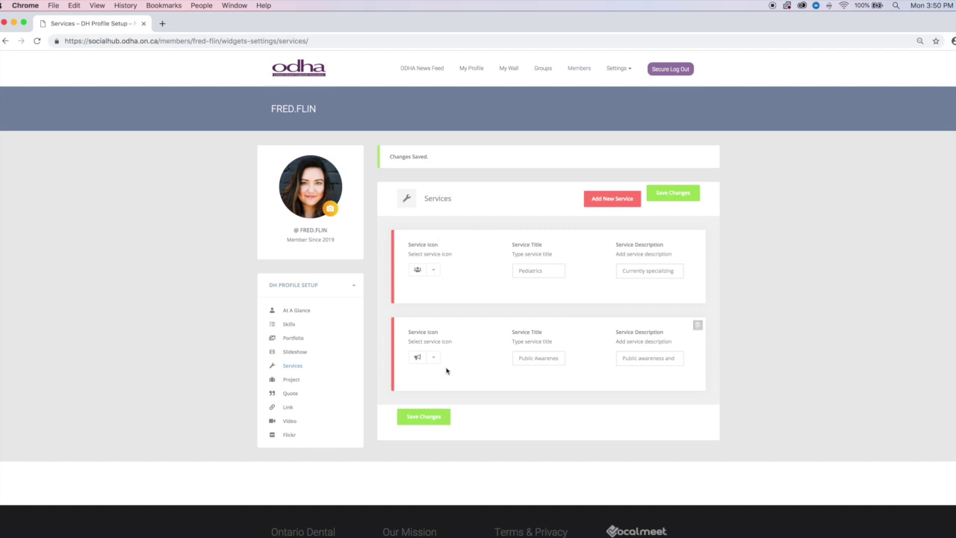
{"action": "left_click", "coordinate": [294, 382]}
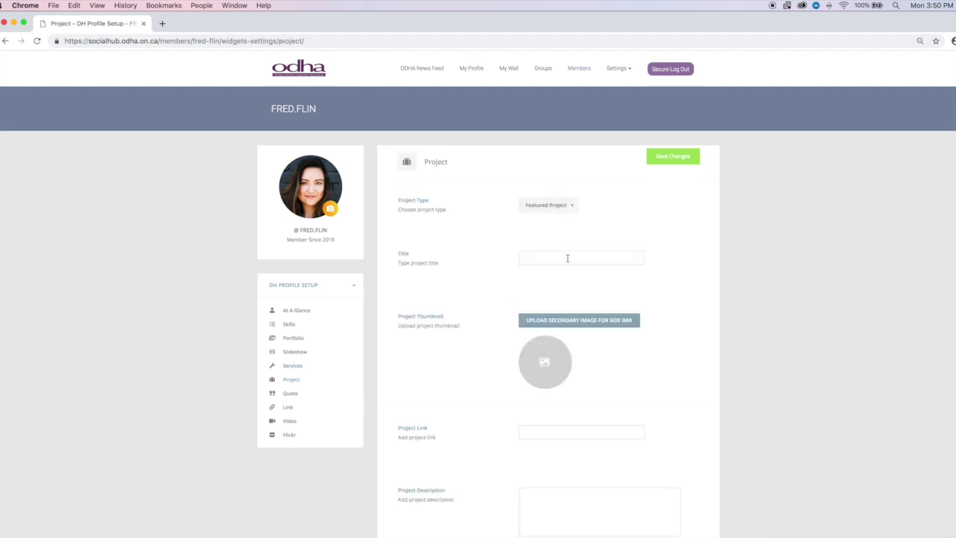
- Keep the Featured Project type, leave the Project form blank, and go to Quote settings
{"action": "left_click", "coordinate": [575, 208]}
{"action": "left_click", "coordinate": [630, 203]}
{"action": "scroll", "coordinate": [608, 336], "scroll_direction": "down", "scroll_amount": 5}
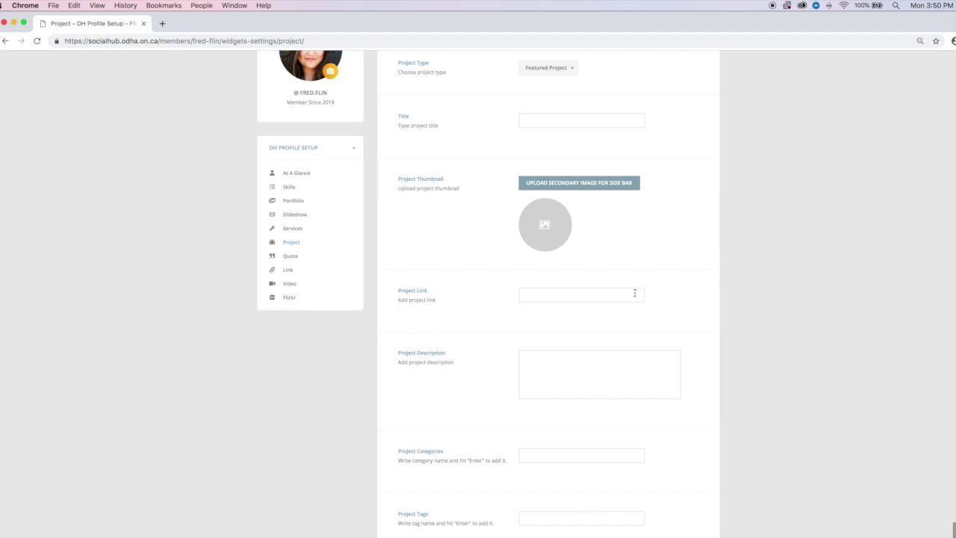
{"action": "scroll", "coordinate": [595, 377], "scroll_direction": "down", "scroll_amount": 5}
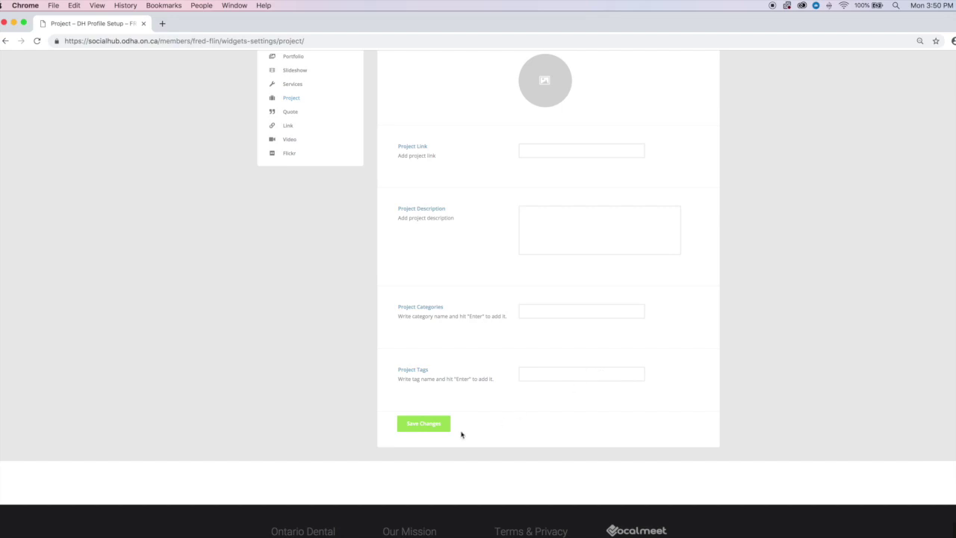
{"action": "scroll", "coordinate": [545, 389], "scroll_direction": "up", "scroll_amount": 3}
{"action": "scroll", "coordinate": [545, 389], "scroll_direction": "up", "scroll_amount": 3}
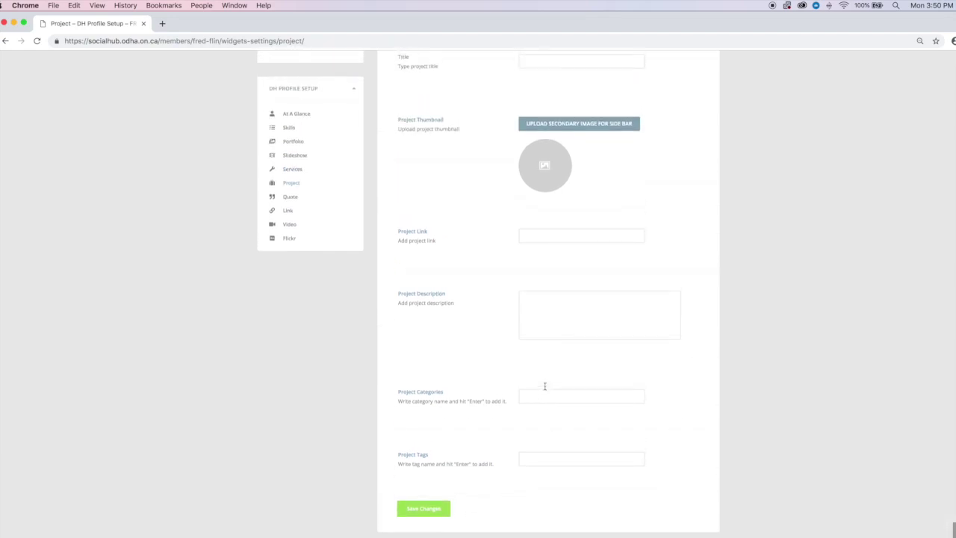
{"action": "left_click", "coordinate": [290, 270]}
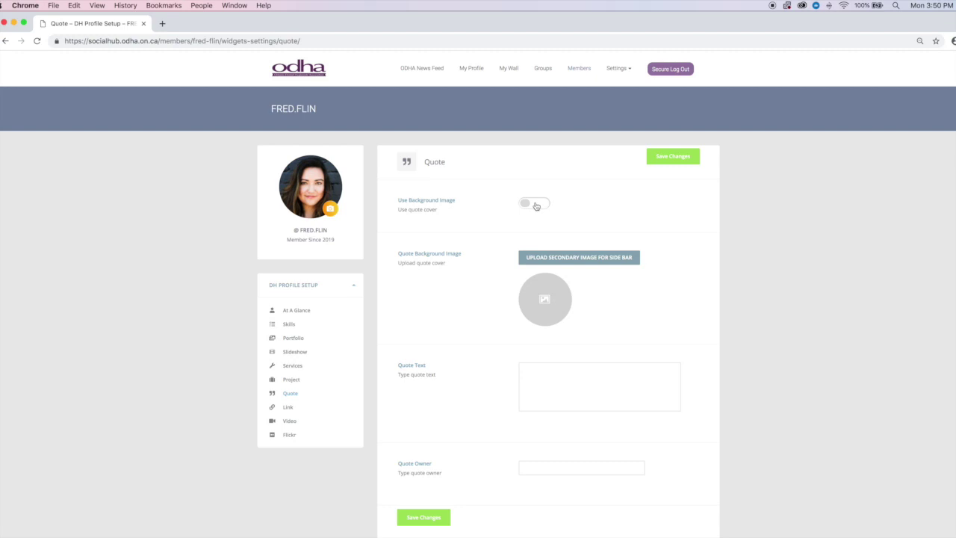
- Save the quote 'It's about more than your smile…' with background image on, then go to Link
{"action": "left_click", "coordinate": [536, 205]}
{"action": "type", "text": "x"}
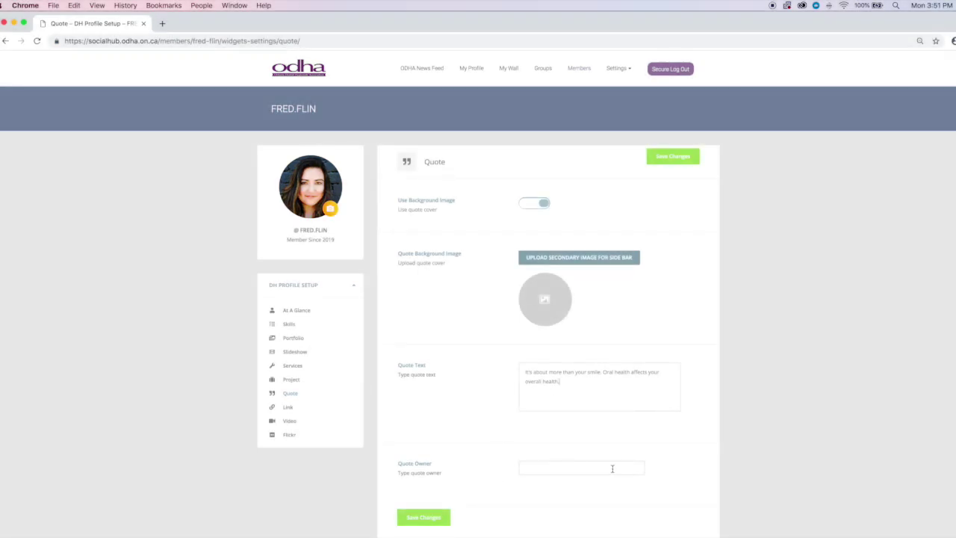
{"action": "left_click", "coordinate": [429, 517]}
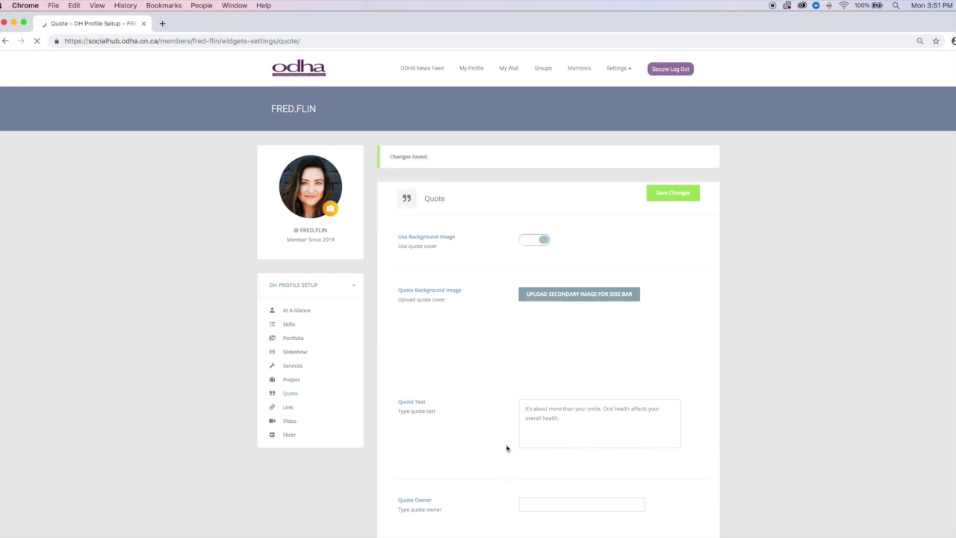
{"action": "left_click", "coordinate": [291, 408]}
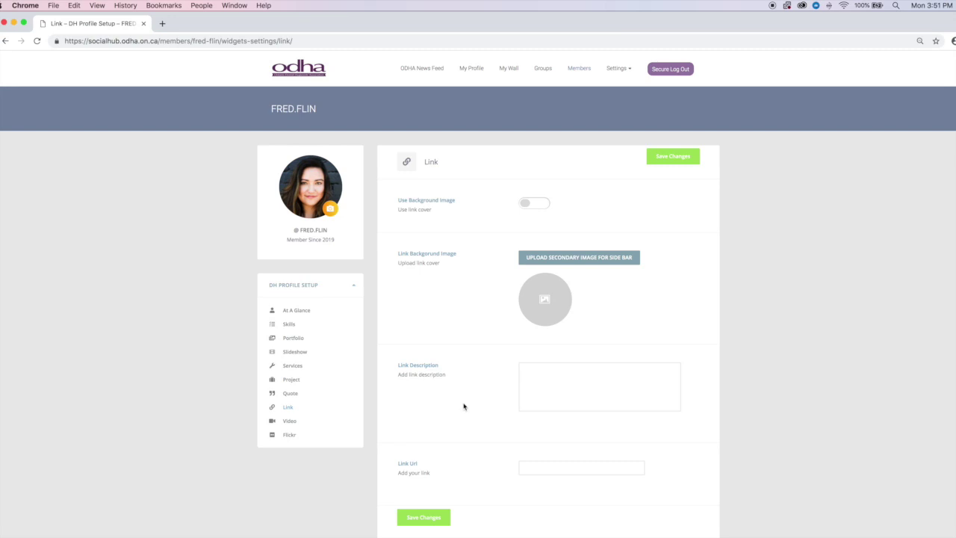
- Enter video title 'Keep your mouth healthy', an oral-health description, and the copied YouTube URL
{"action": "left_click", "coordinate": [292, 424]}
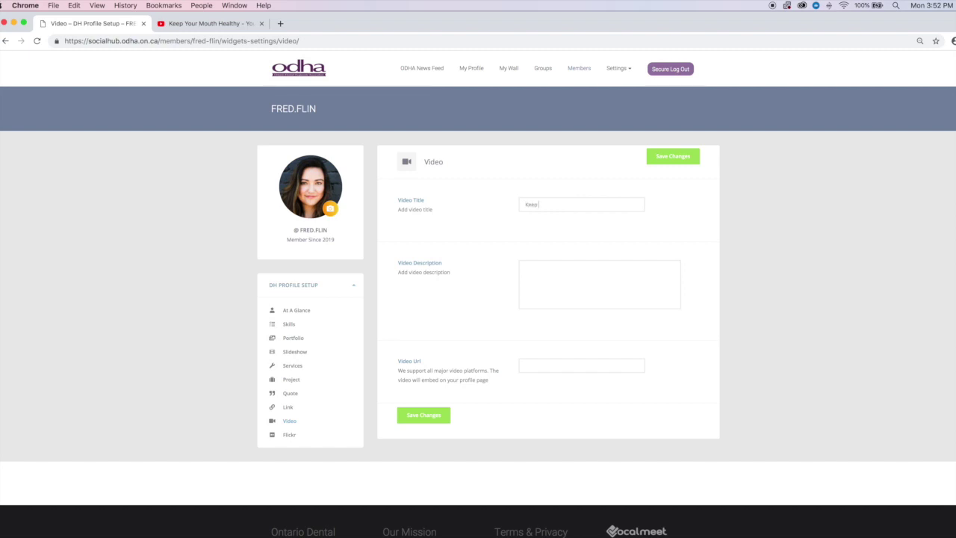
{"action": "type", "text": "althy"}
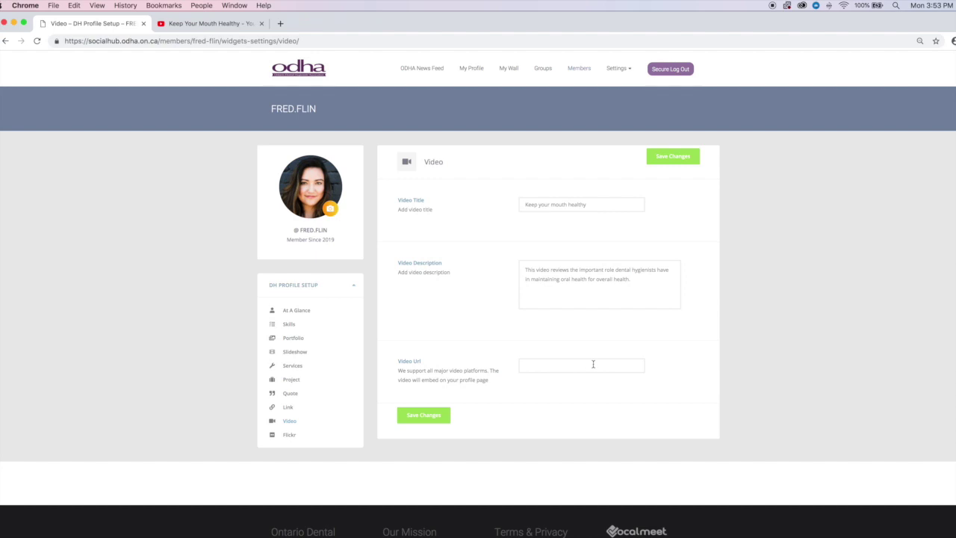
{"action": "left_click", "coordinate": [194, 24]}
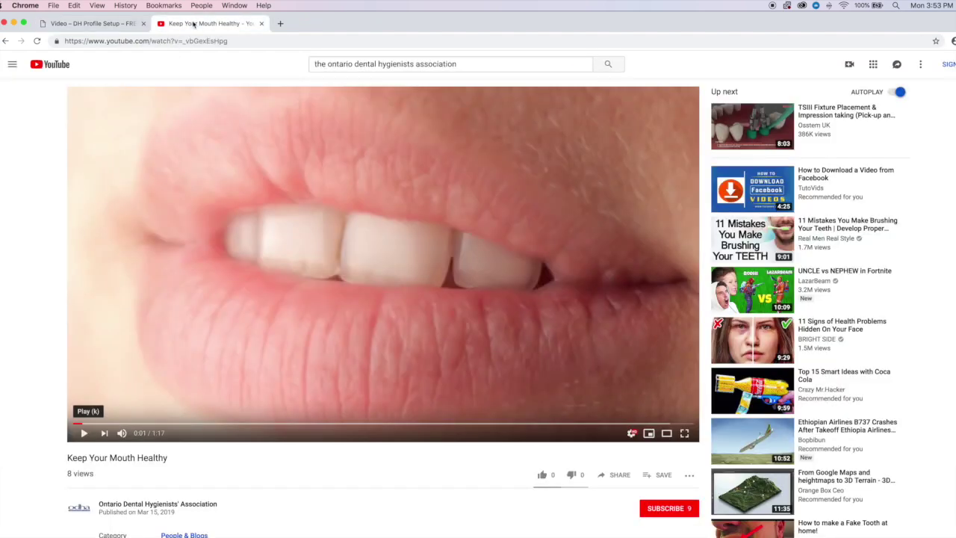
{"action": "left_click", "coordinate": [244, 40]}
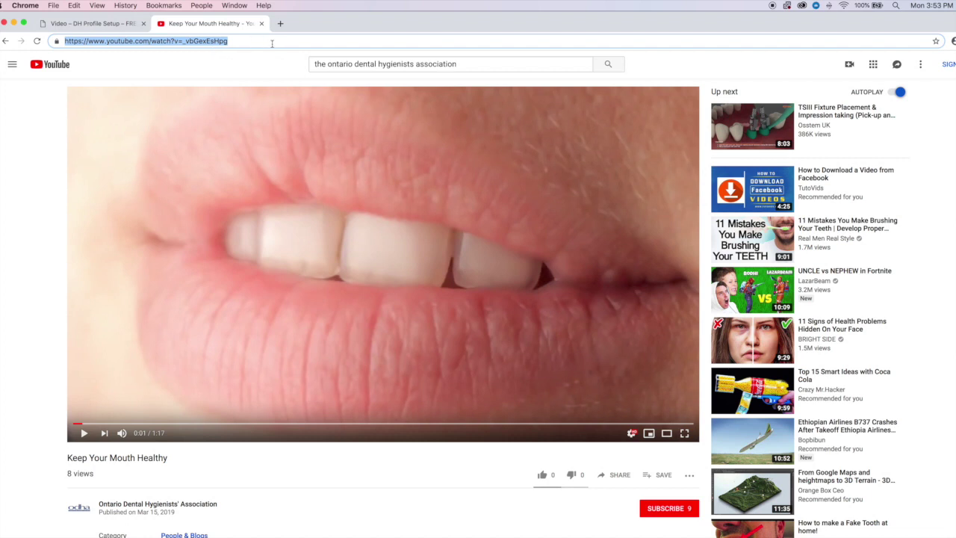
{"action": "left_click", "coordinate": [104, 24]}
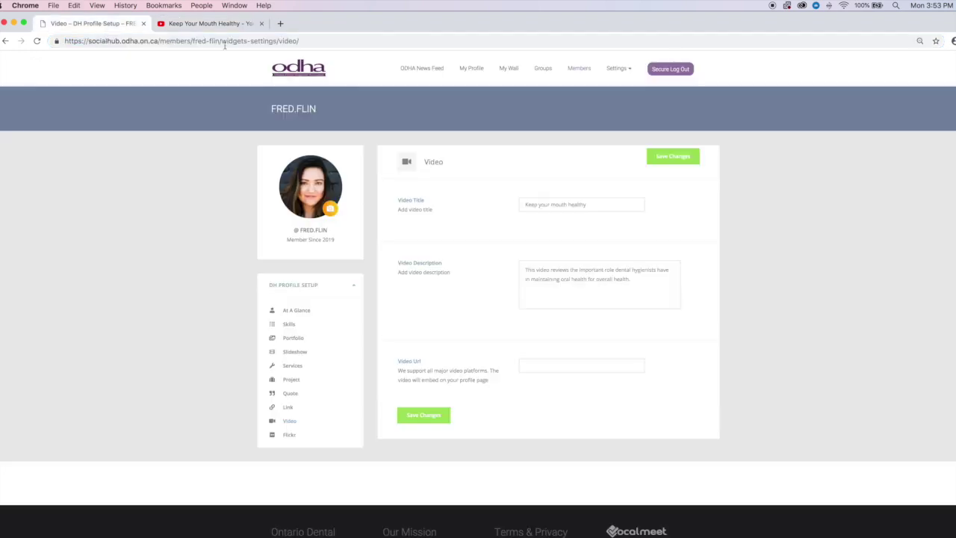
{"action": "left_click", "coordinate": [560, 365]}
{"action": "key", "text": "super+v"}
- Save the video settings and view the My Profile public page
{"action": "left_click", "coordinate": [420, 416]}
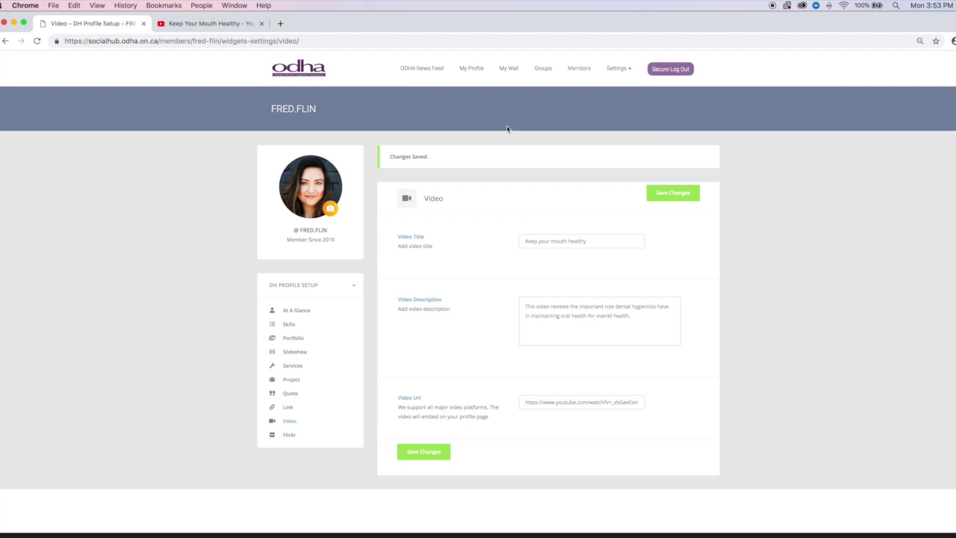
{"action": "left_click", "coordinate": [471, 71]}
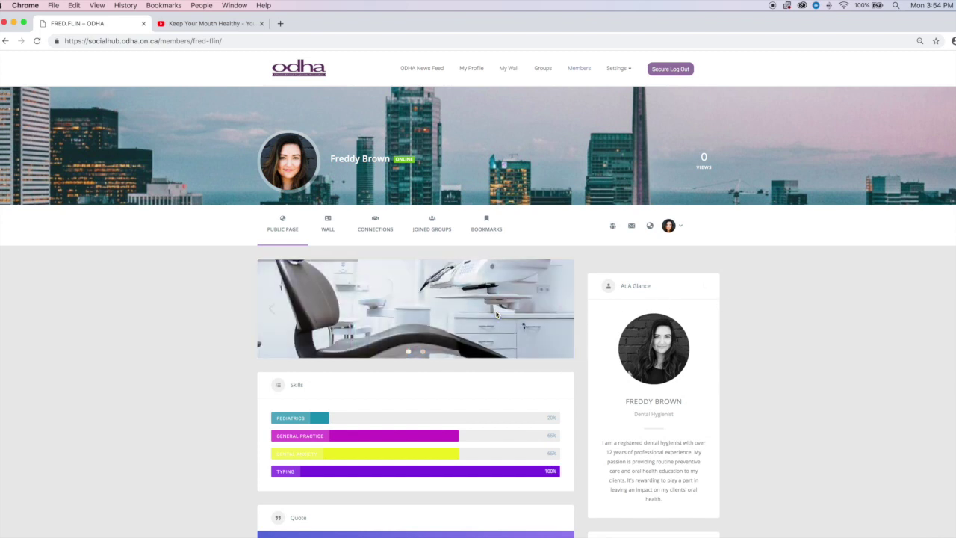
{"action": "scroll", "coordinate": [755, 324], "scroll_direction": "down", "scroll_amount": 2}
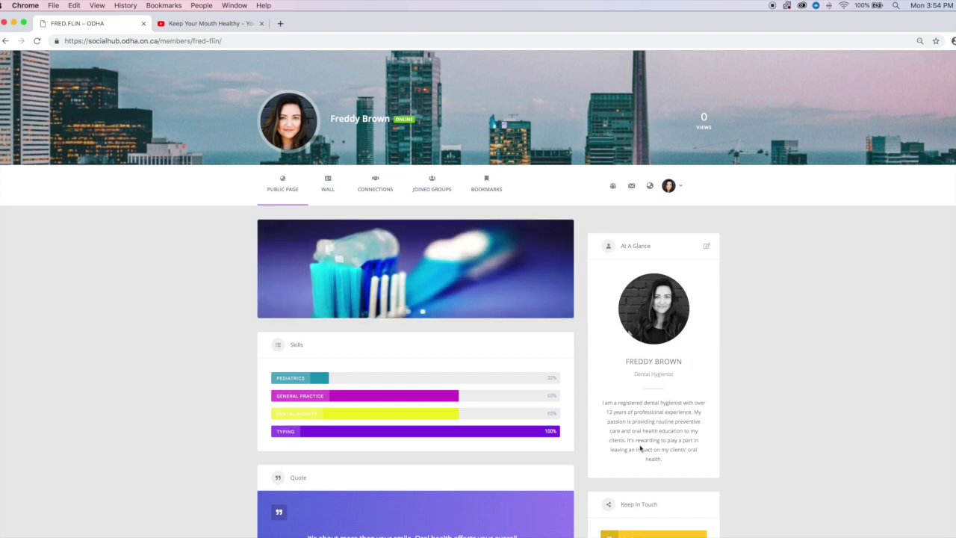
{"action": "scroll", "coordinate": [770, 324], "scroll_direction": "down", "scroll_amount": 5}
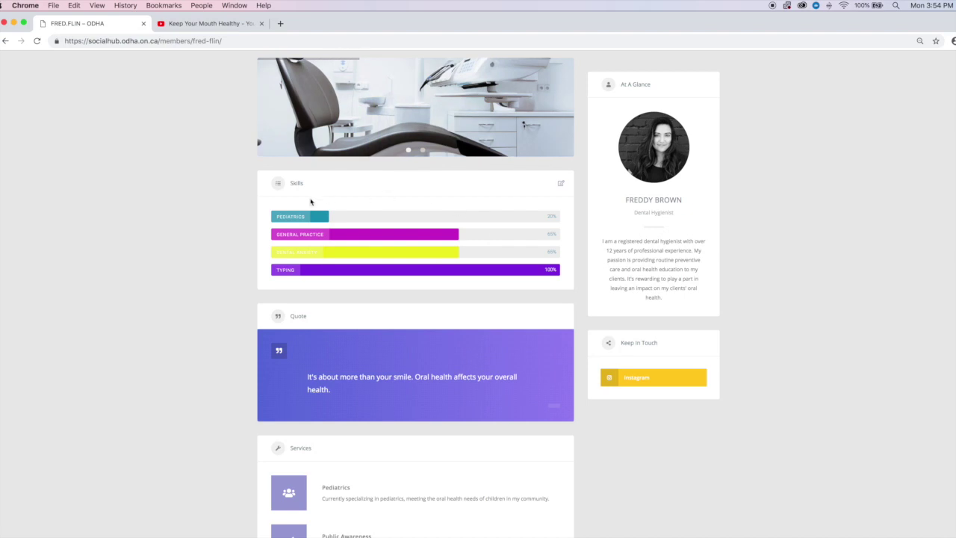
{"action": "scroll", "coordinate": [395, 215], "scroll_direction": "down", "scroll_amount": 6}
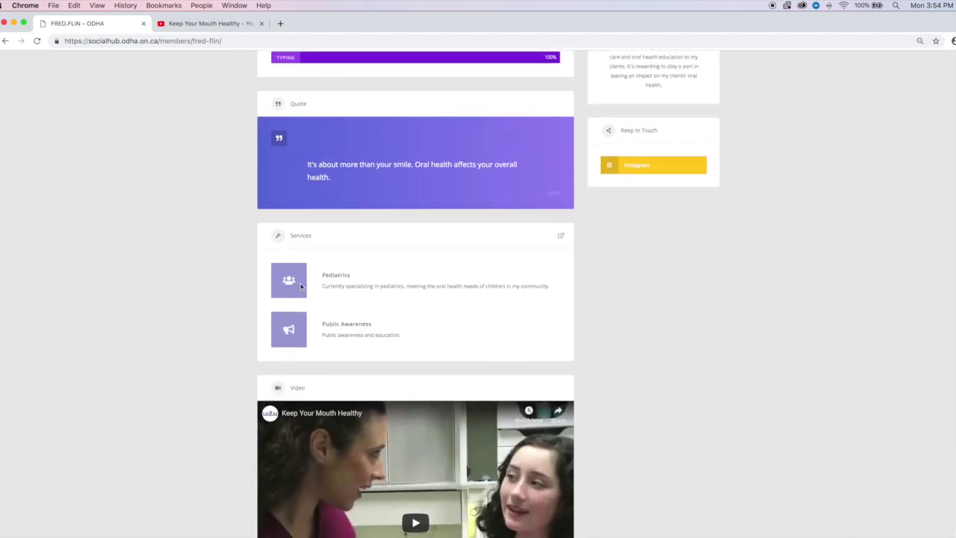
{"action": "scroll", "coordinate": [395, 288], "scroll_direction": "down", "scroll_amount": 4}
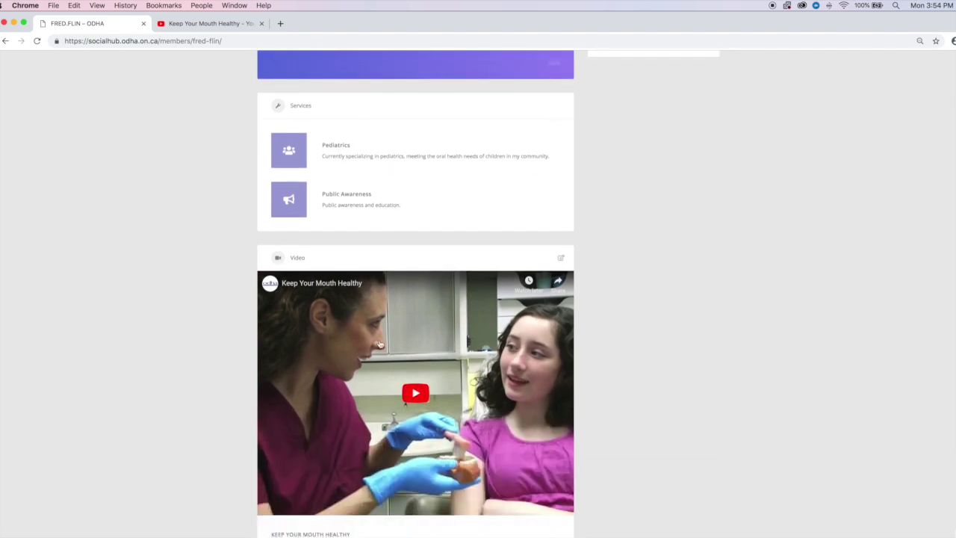
{"action": "scroll", "coordinate": [710, 264], "scroll_direction": "up", "scroll_amount": 2}
{"action": "scroll", "coordinate": [713, 263], "scroll_direction": "up", "scroll_amount": 8}
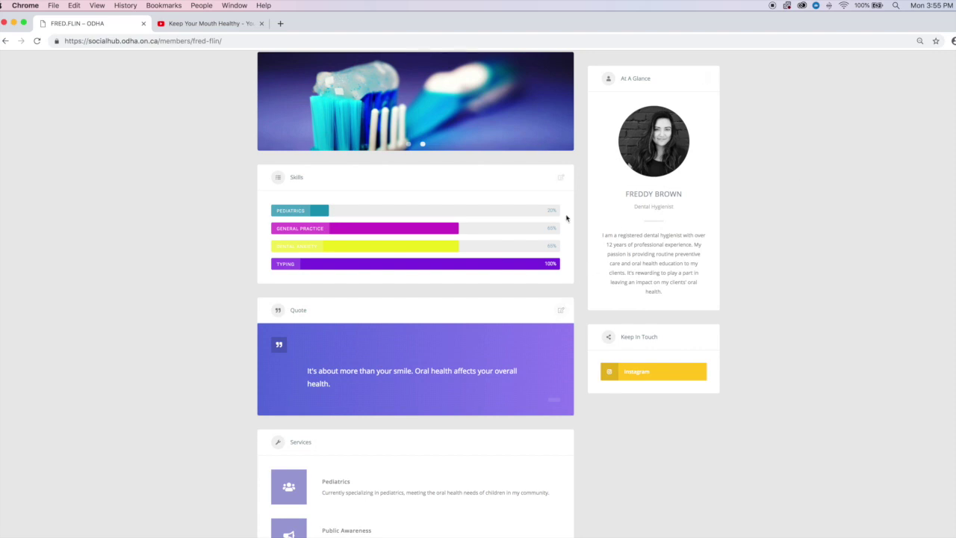
{"action": "scroll", "coordinate": [570, 192], "scroll_direction": "up", "scroll_amount": 5}
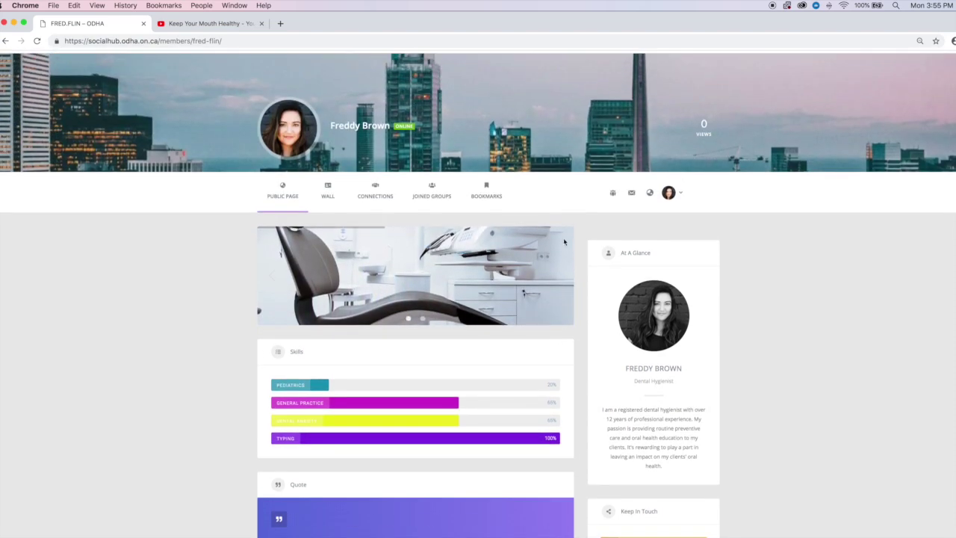
{"action": "scroll", "coordinate": [591, 239], "scroll_direction": "down", "scroll_amount": 10}
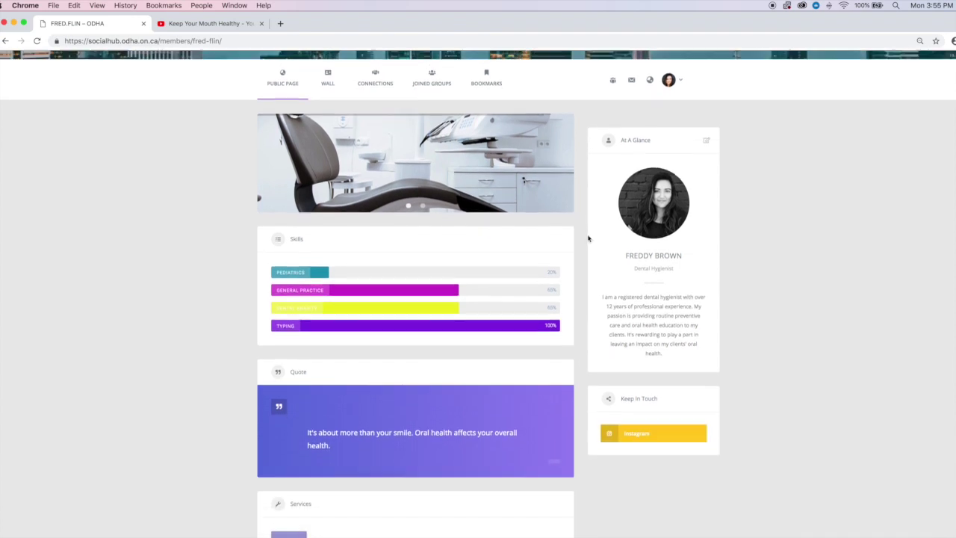
{"action": "scroll", "coordinate": [589, 239], "scroll_direction": "down", "scroll_amount": 4}
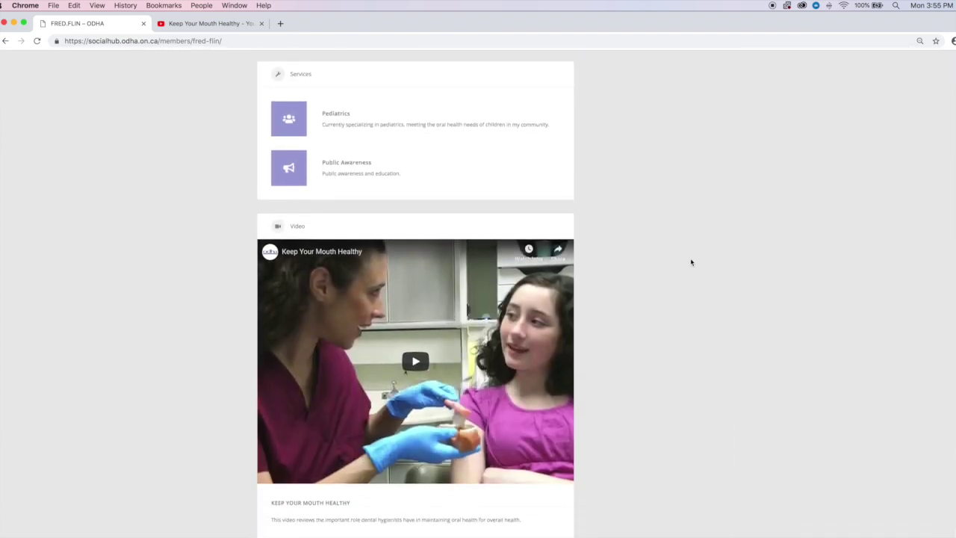
{"action": "scroll", "coordinate": [691, 262], "scroll_direction": "up", "scroll_amount": 15}
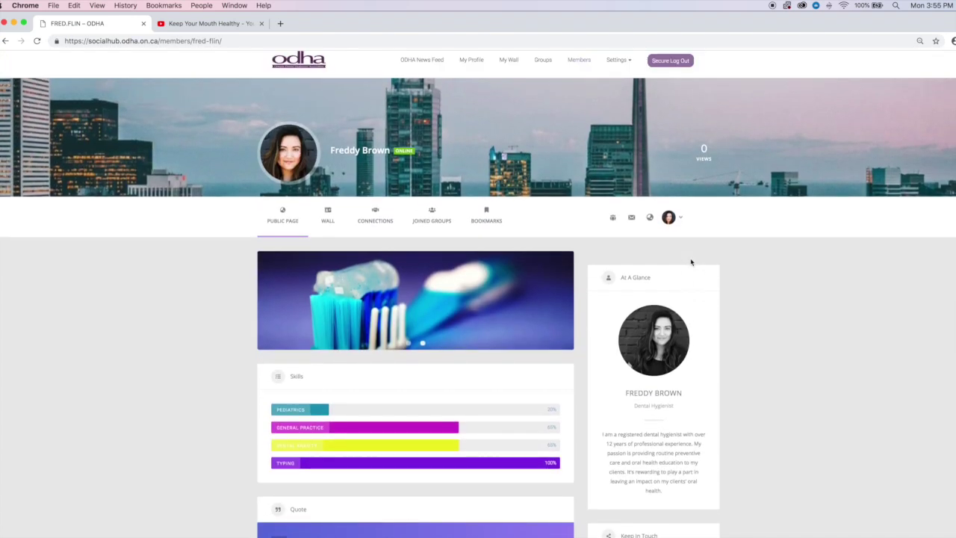